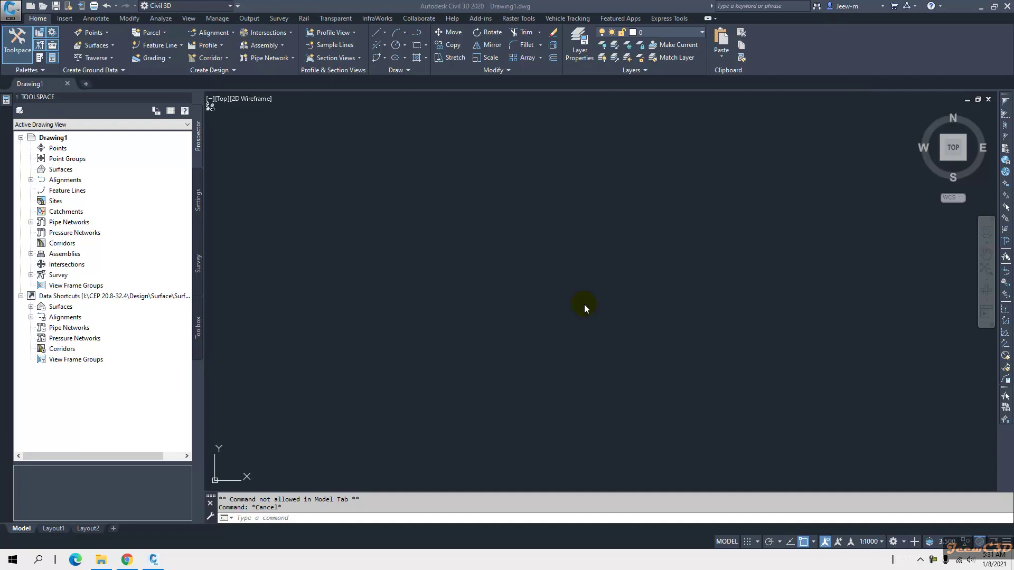
- Look over the orthophoto TIF and its TFW world file in New folder (2), and return to the drawing
click(100, 560)
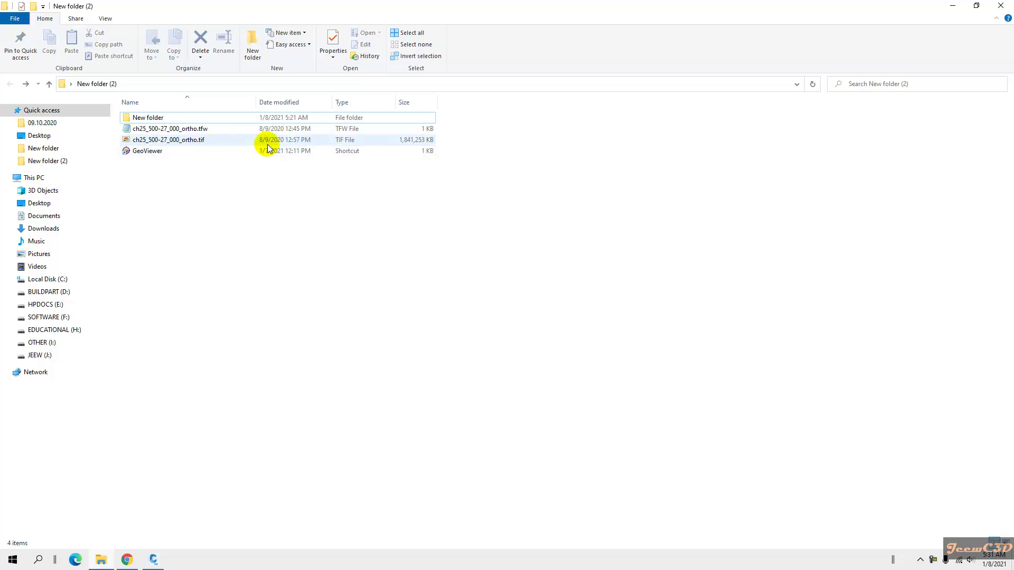
click(152, 559)
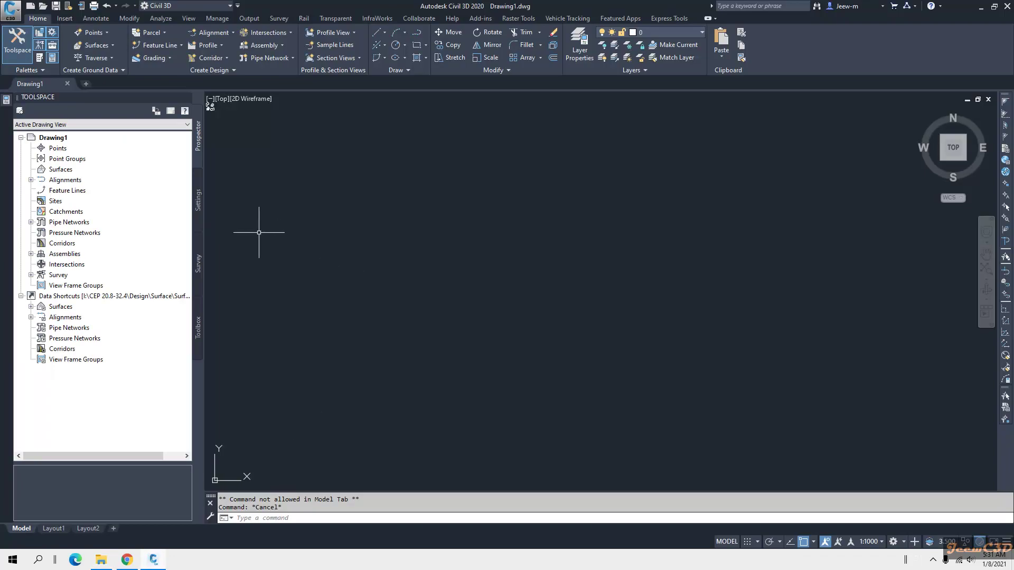
- Set the drawing's coordinate system to Sri Lanka (SLD99 NEW) from the Auto-Registered category
click(199, 203)
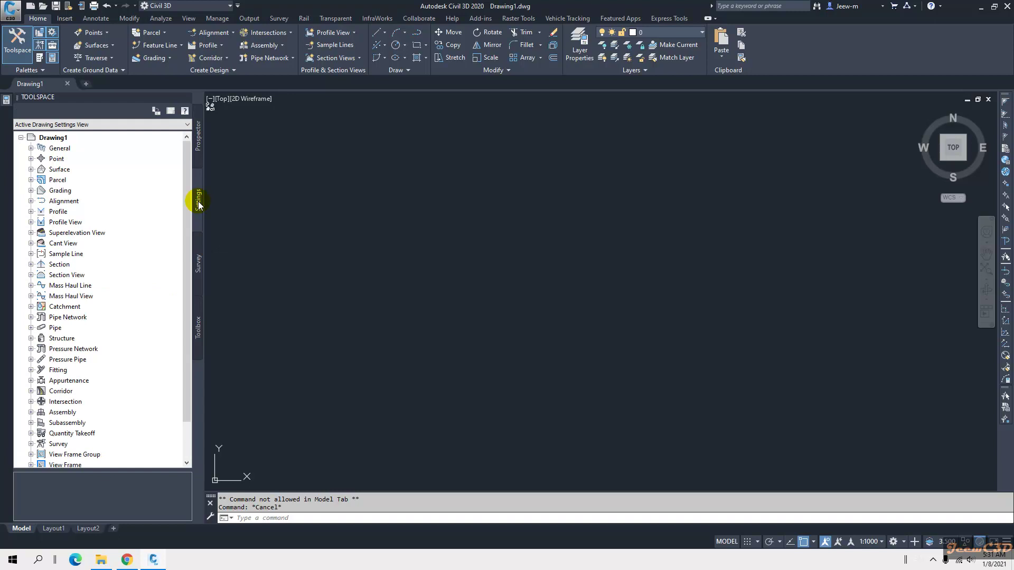
click(55, 137)
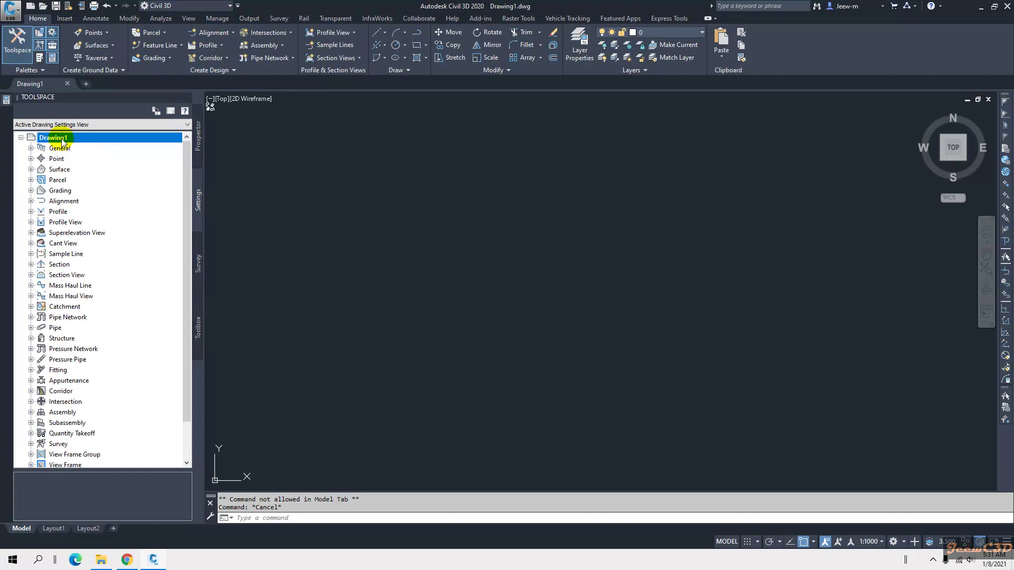
right_click(60, 139)
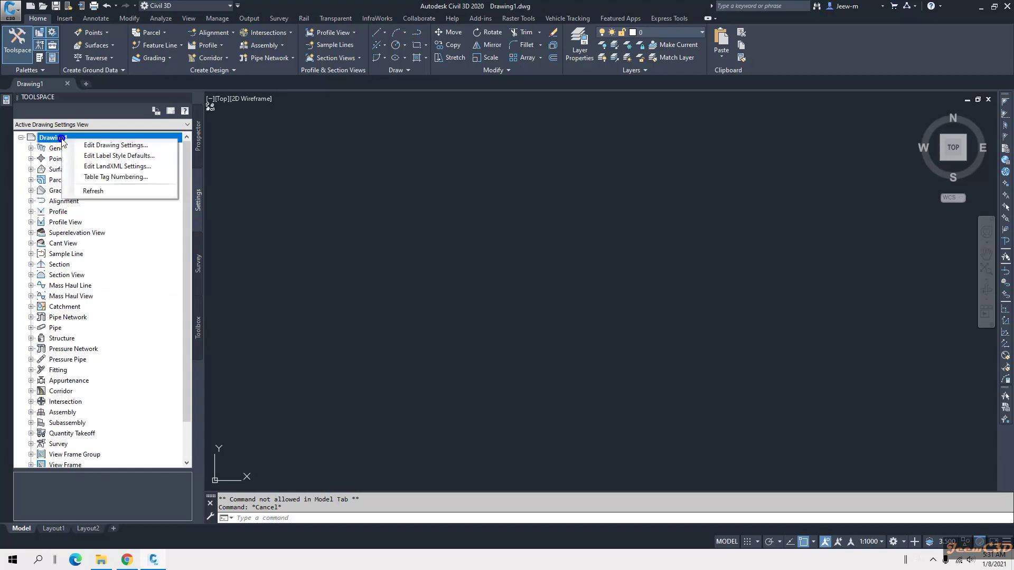
click(115, 146)
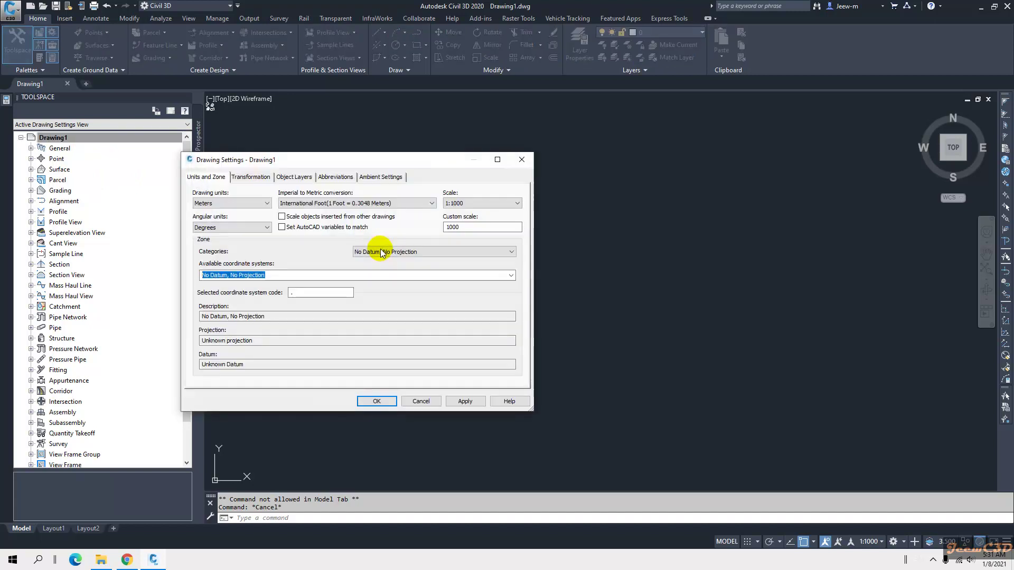
click(405, 252)
drag(511, 278, 511, 458)
click(450, 460)
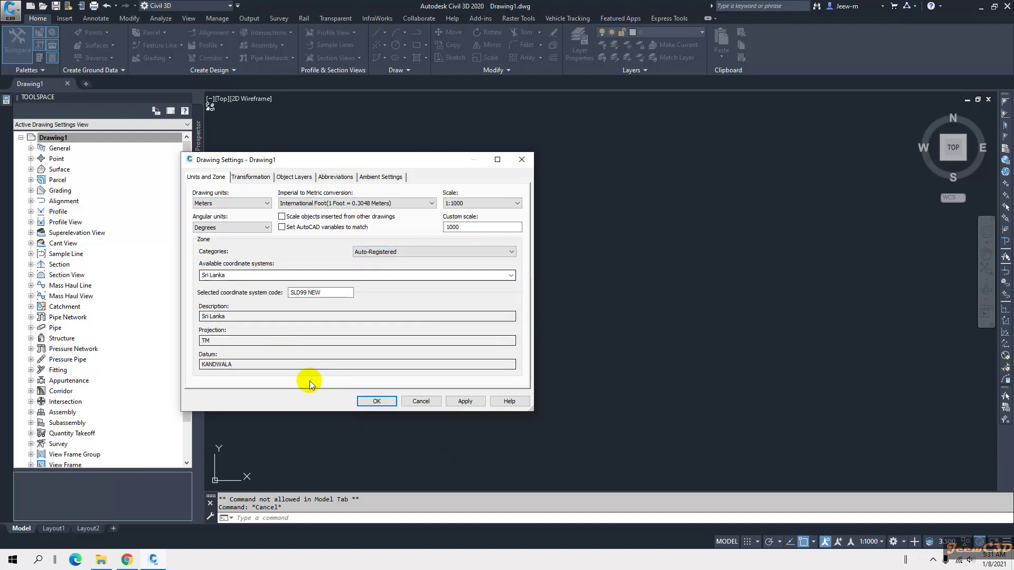
click(384, 403)
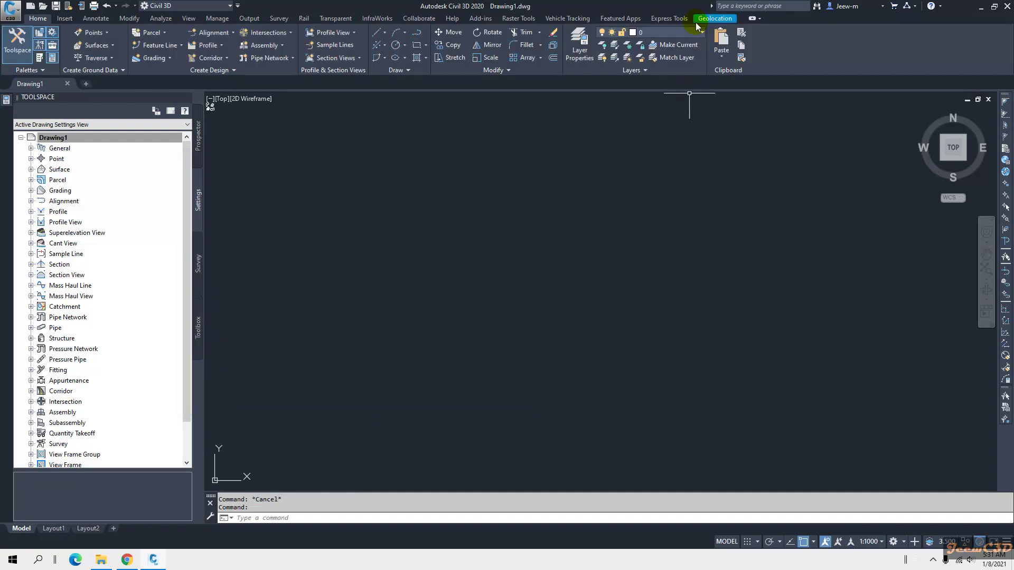
- Turn on the aerial online map for the drawing and agree to use Online Map Data
click(710, 19)
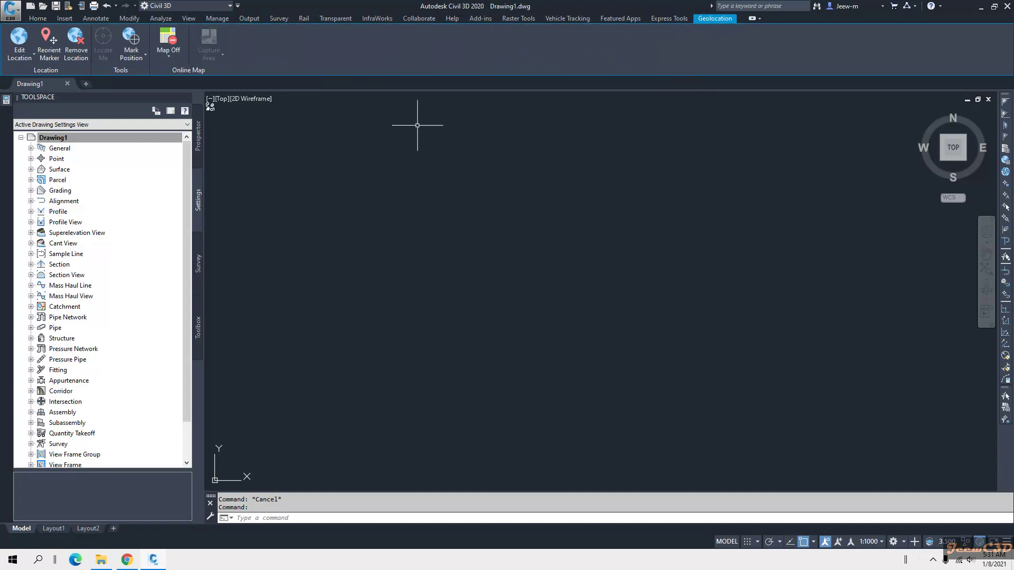
click(168, 53)
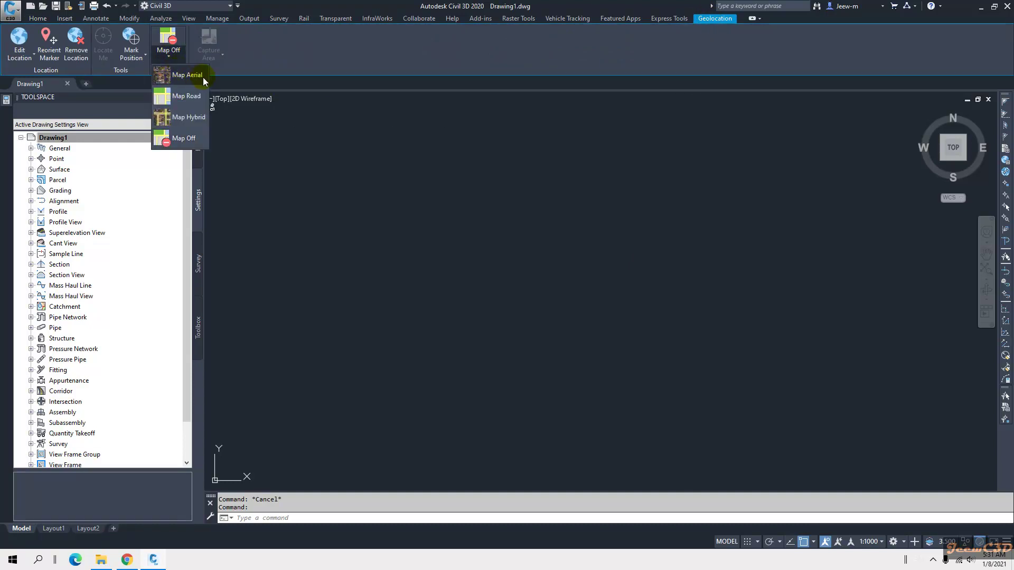
click(185, 77)
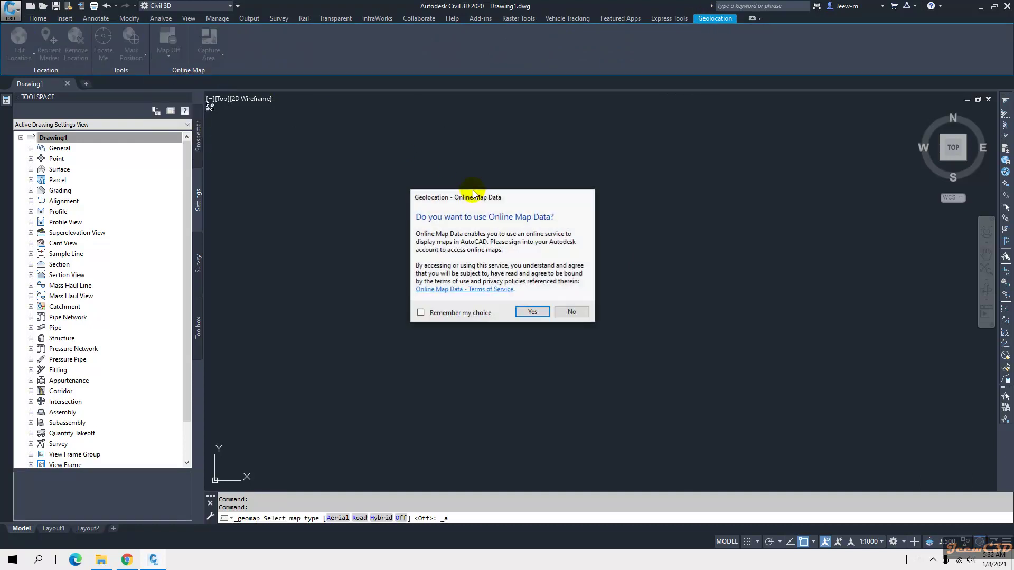
click(523, 313)
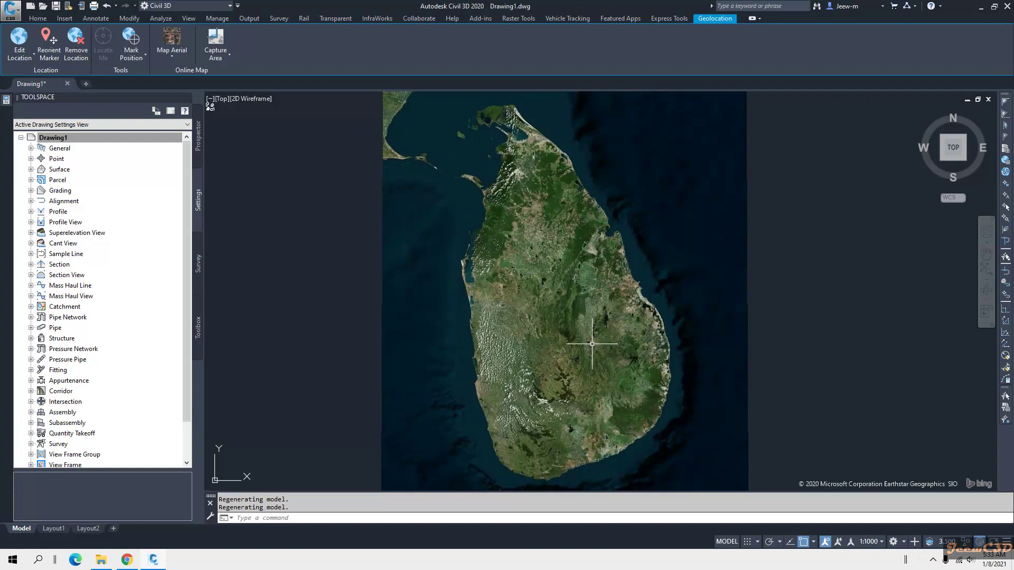
- Switch to the Planning and Analysis workspace and try to insert the image ch25_500-27_000_ortho.tif
click(202, 6)
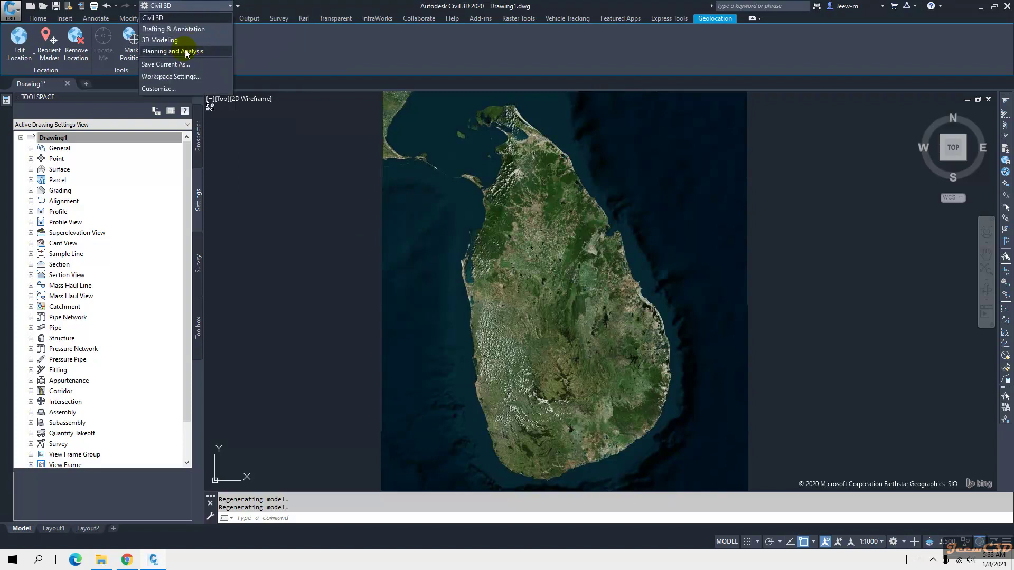
click(186, 51)
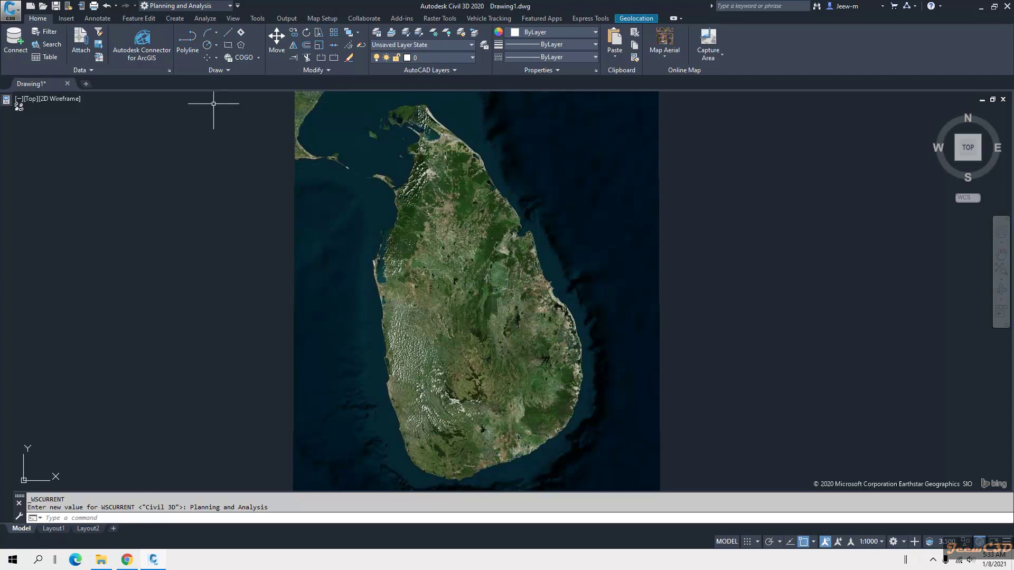
click(64, 18)
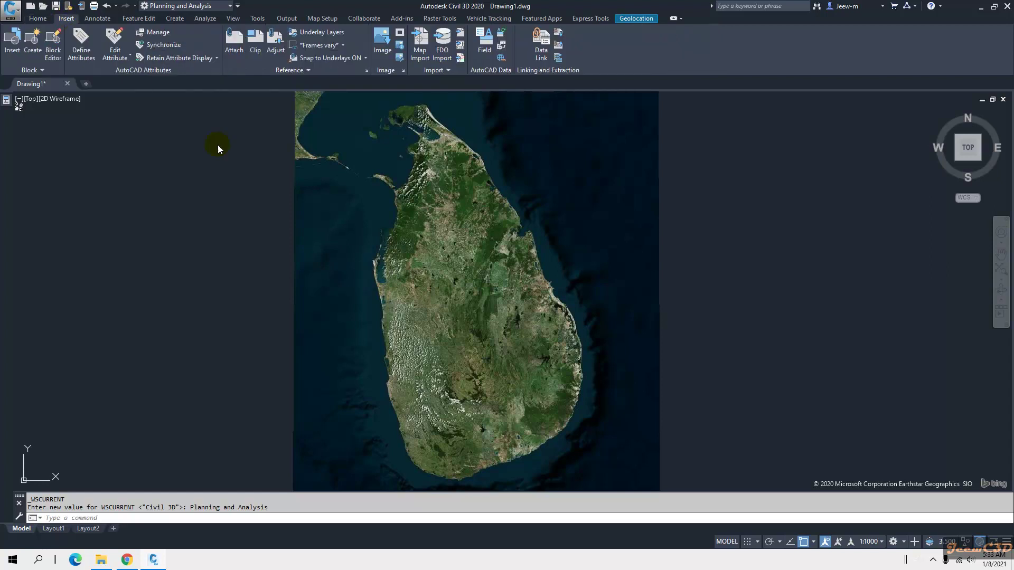
click(382, 45)
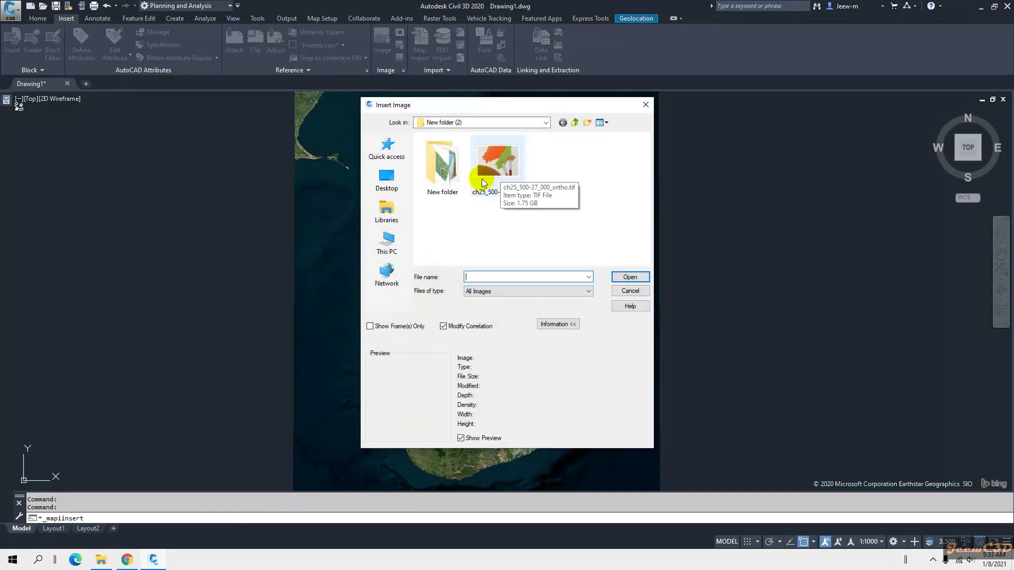
click(490, 170)
click(630, 277)
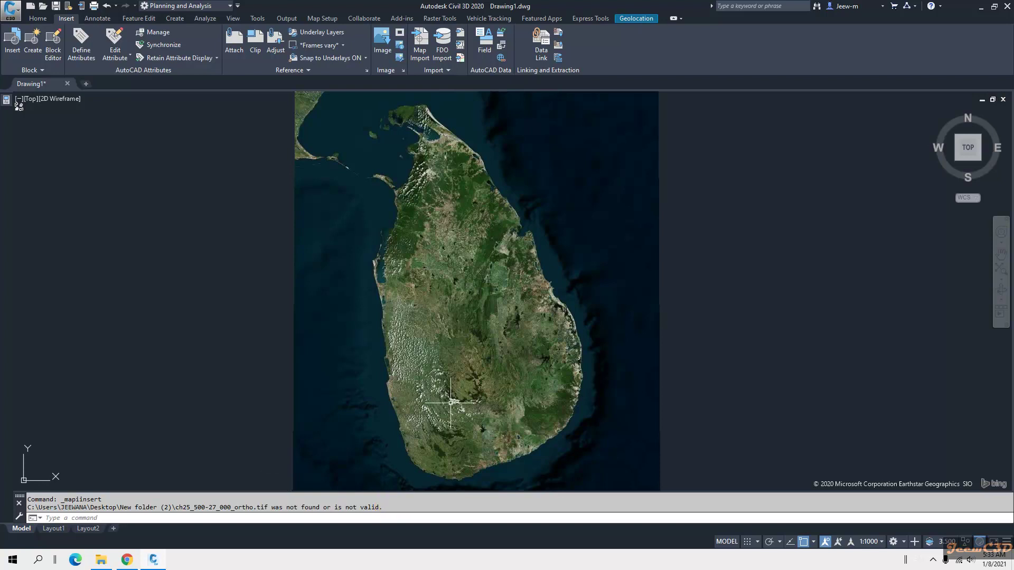
middle_drag(362, 391, 376, 346)
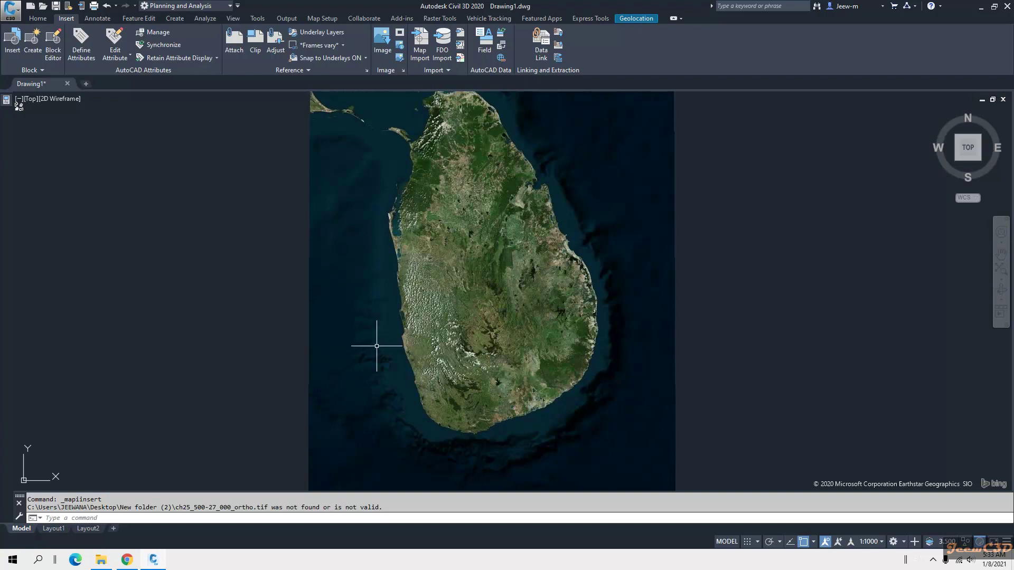
- Launch GeoViewer from its shortcut in New folder (2), dismiss the startup tips and maximize its window
click(101, 560)
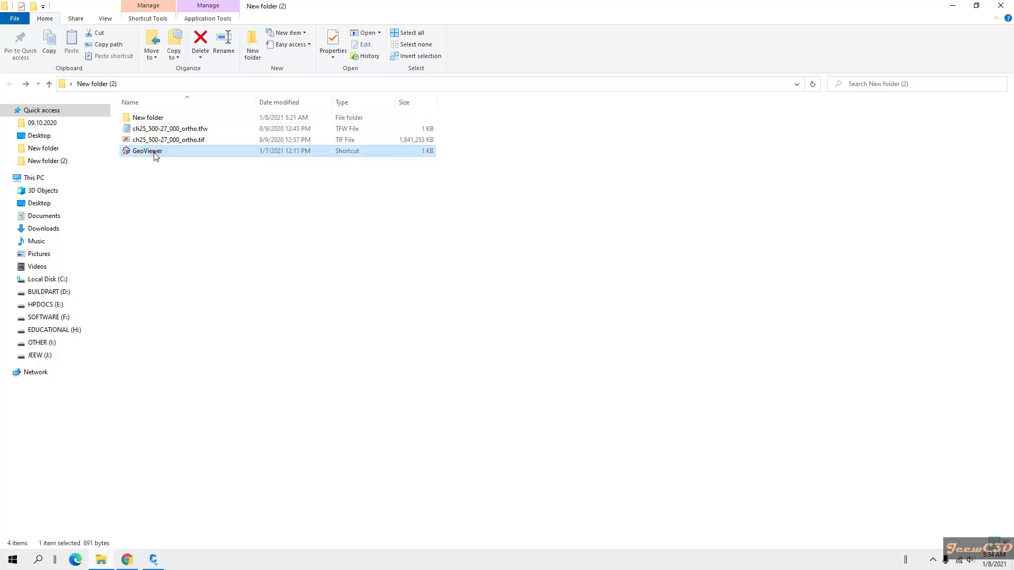
double_click(158, 154)
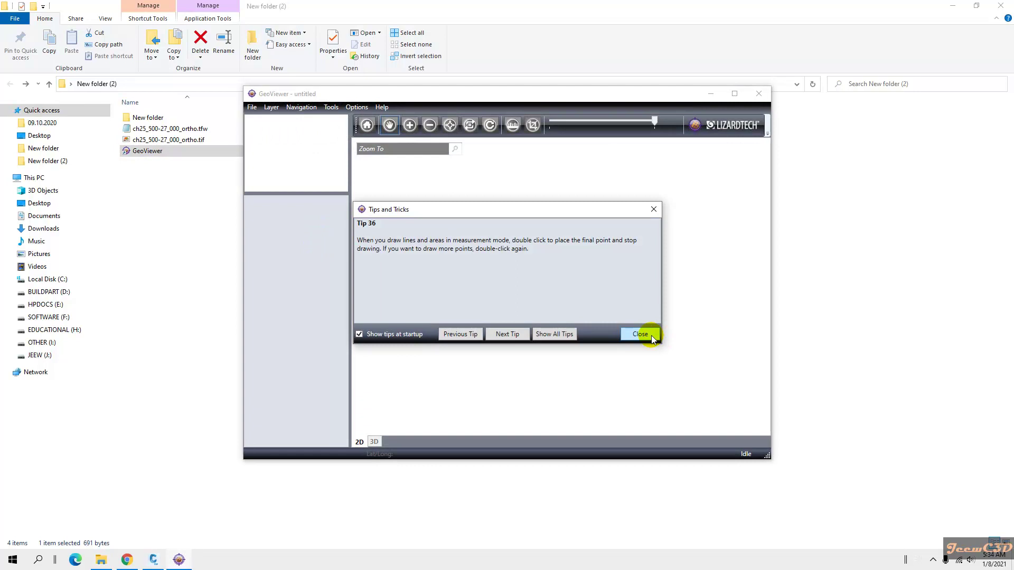
click(652, 336)
click(734, 94)
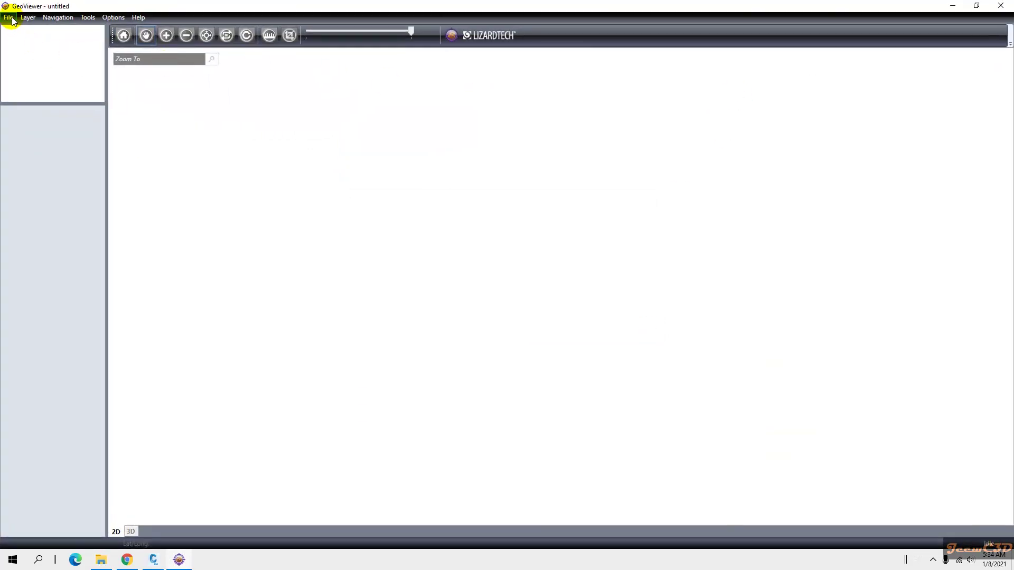
- Add the TIFF file ch25_500-27_000_ortho.tif as a local layer with the native WGS1984 UTM Zone 44N projection
click(9, 18)
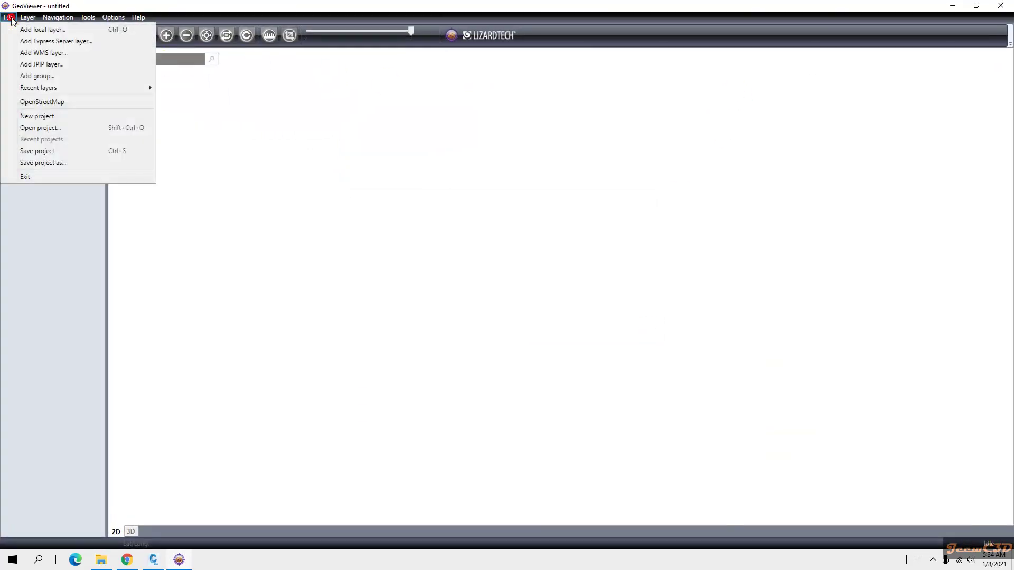
click(41, 29)
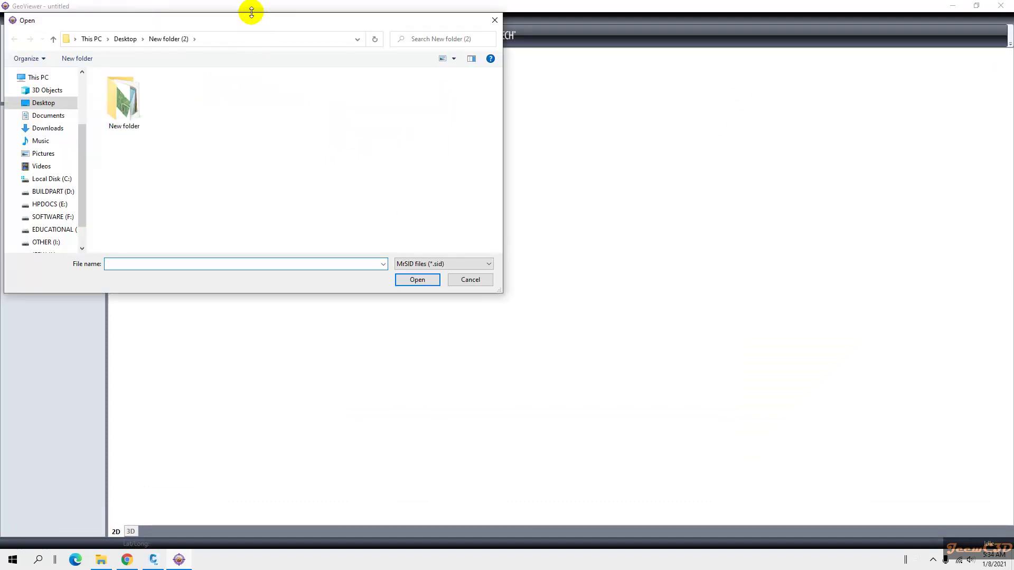
drag(251, 15, 421, 62)
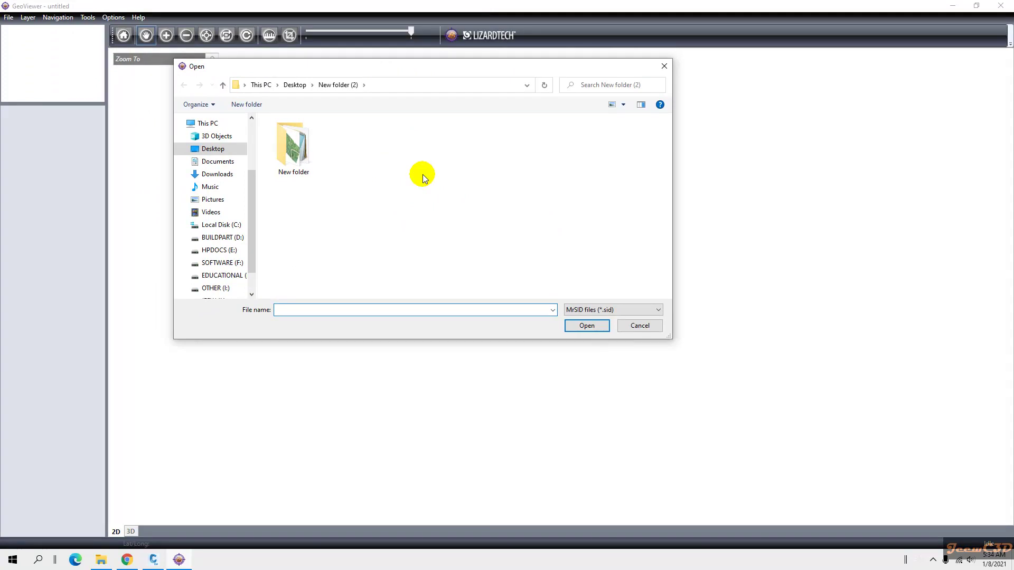
click(602, 310)
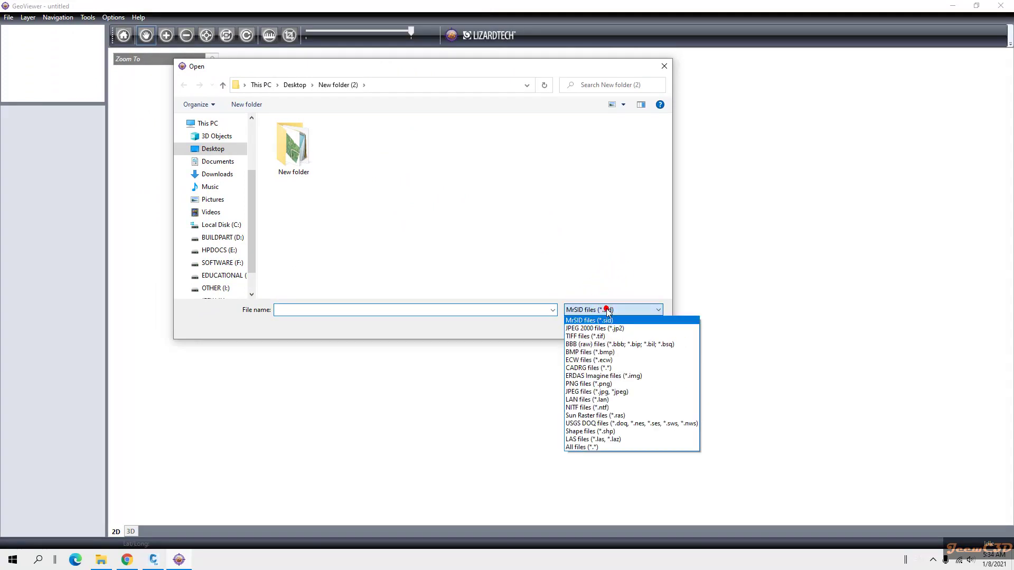
click(581, 337)
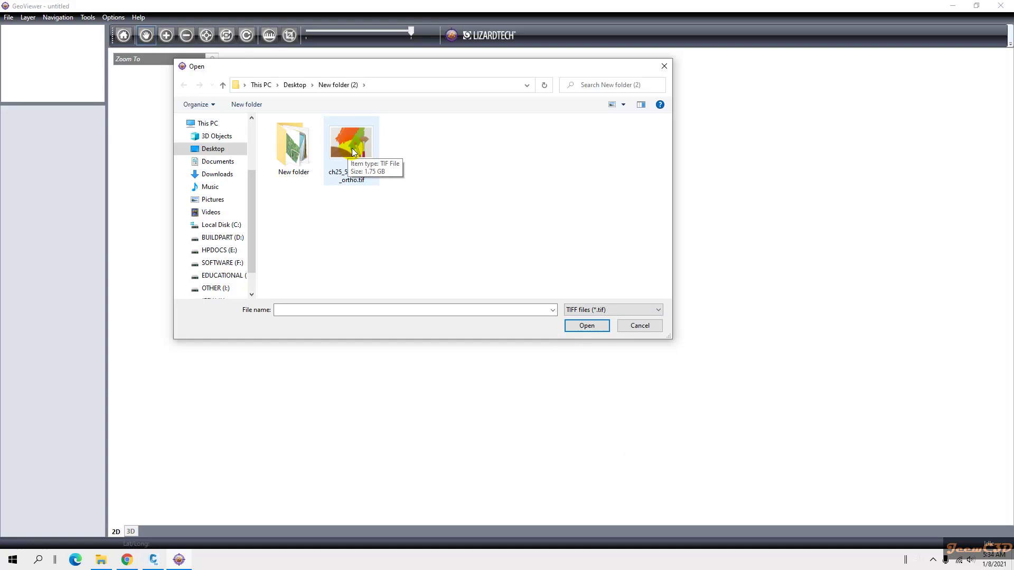
click(353, 152)
click(583, 327)
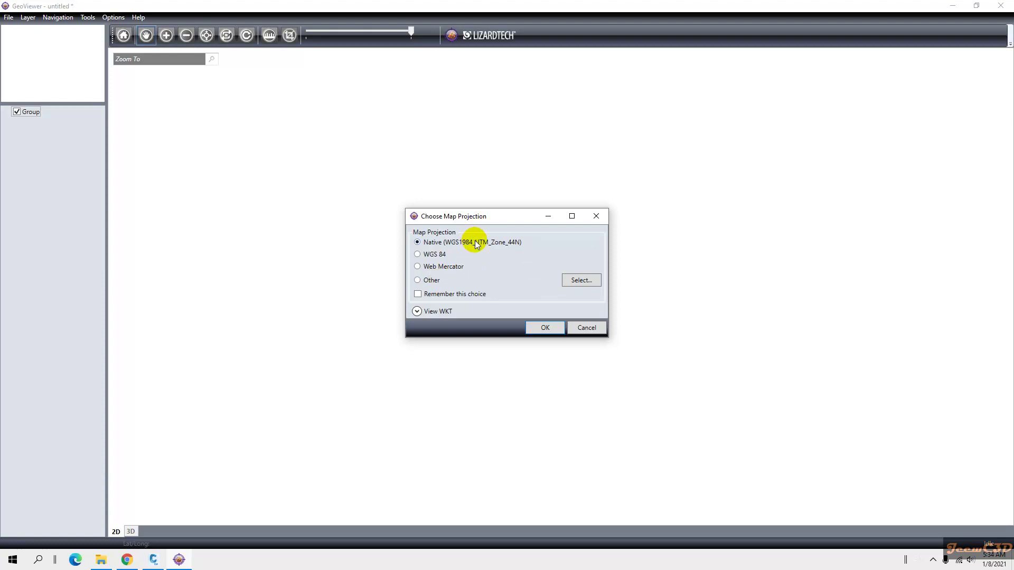
click(540, 328)
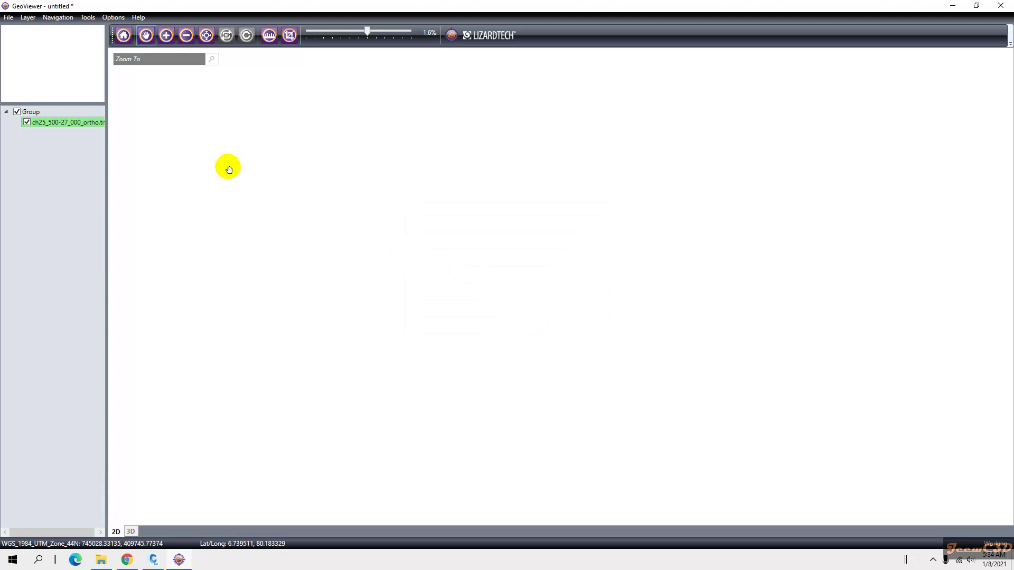
- Examine the loaded orthophoto as a whole and in close-up around the road bend beside the houses
click(51, 126)
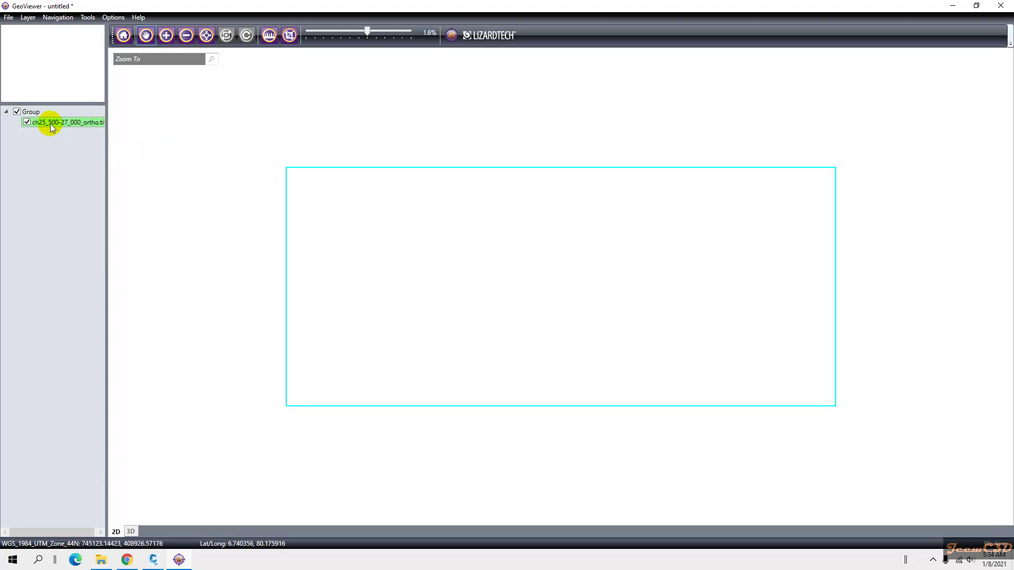
click(123, 34)
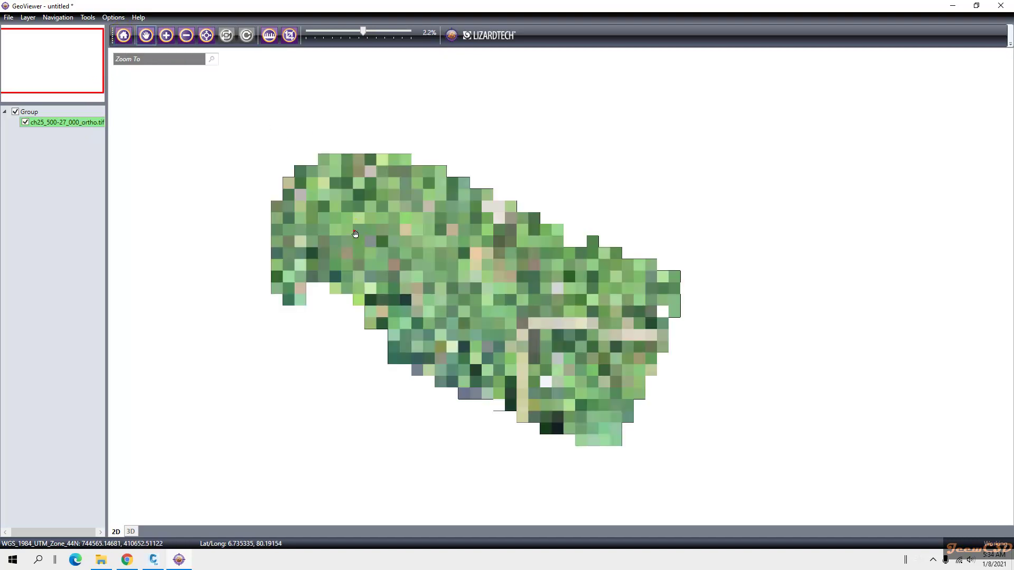
drag(355, 234, 420, 232)
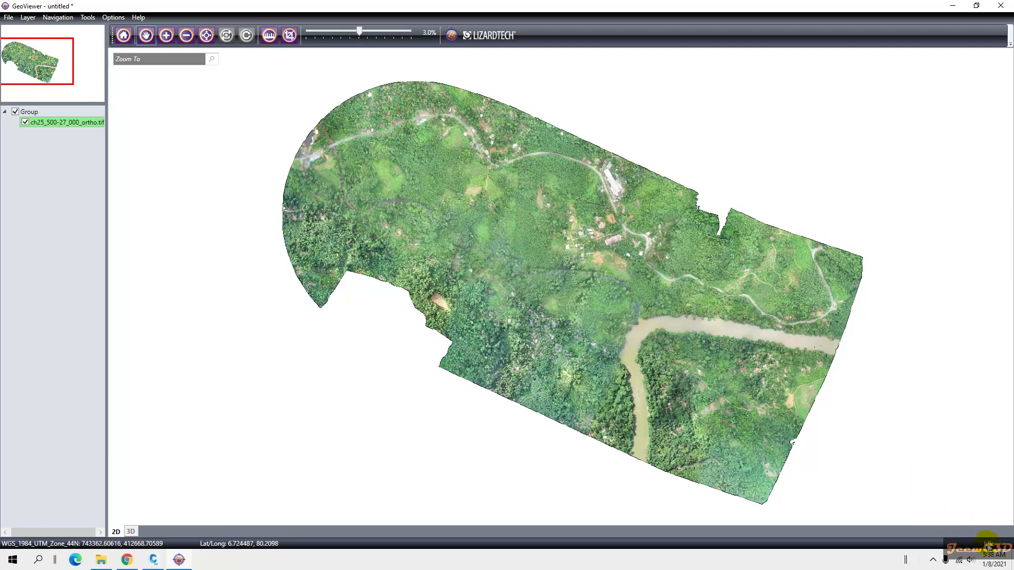
scroll(586, 180, up, 4)
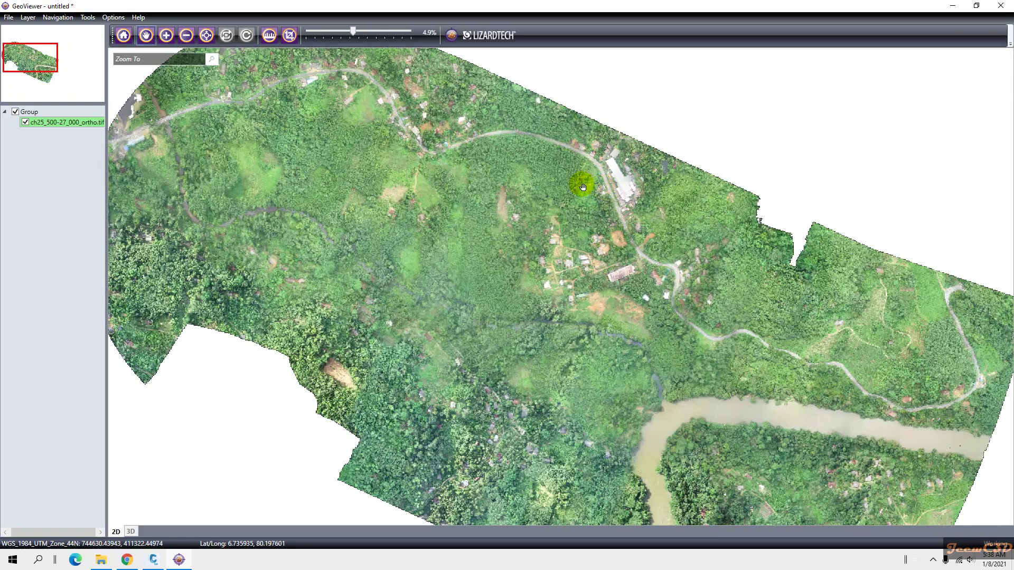
scroll(528, 169, up, 3)
scroll(369, 228, up, 2)
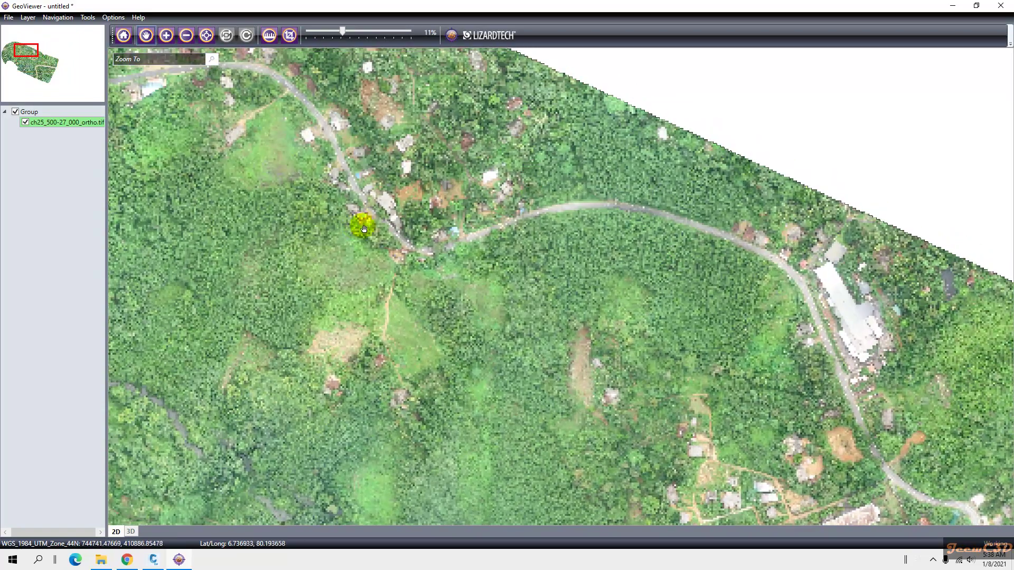
scroll(431, 261, up, 2)
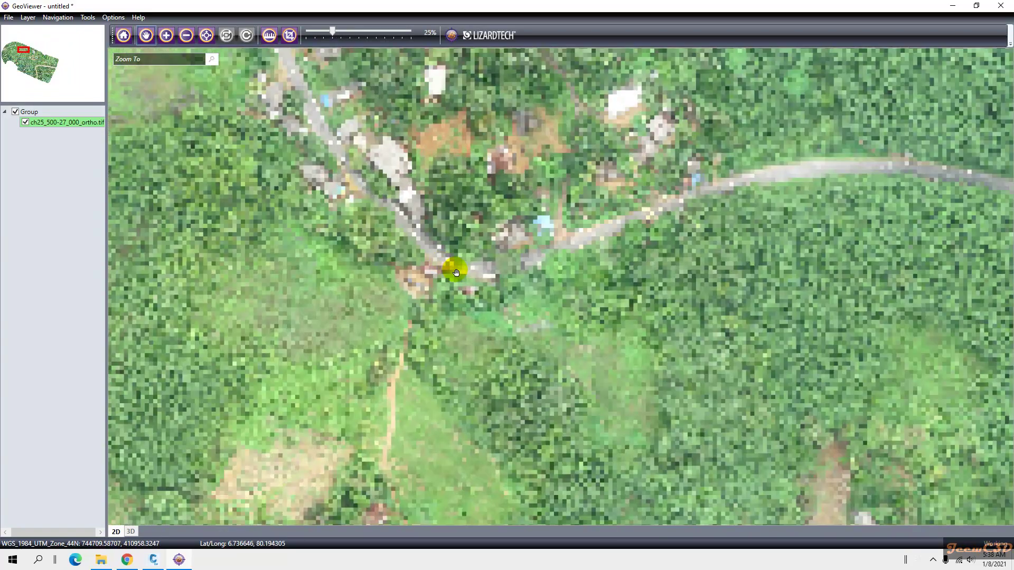
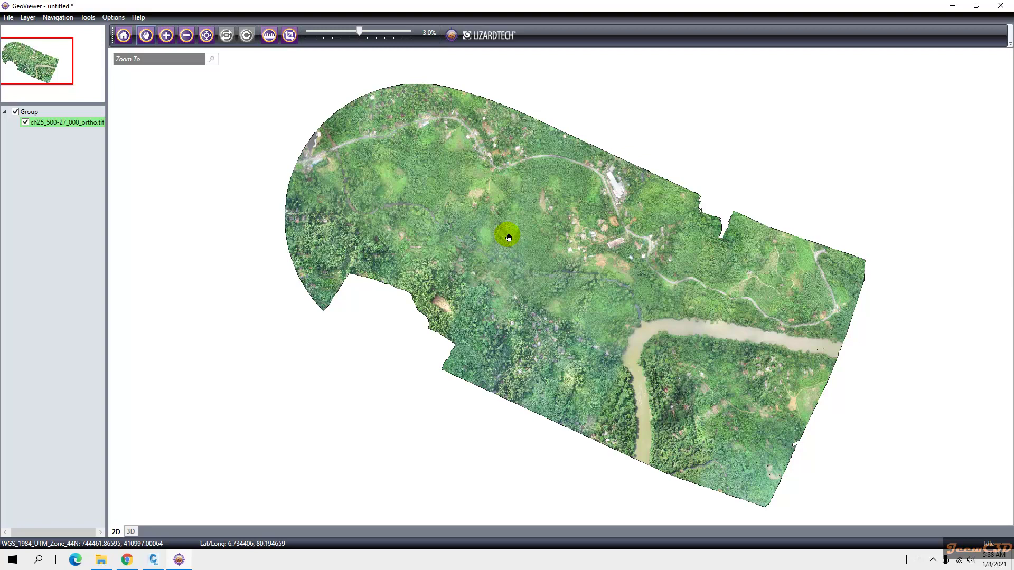
- Set up an export of the current view to Image 1 in New folder (2) as GeoTIFF with a world file
click(87, 18)
mouse_move(136, 52)
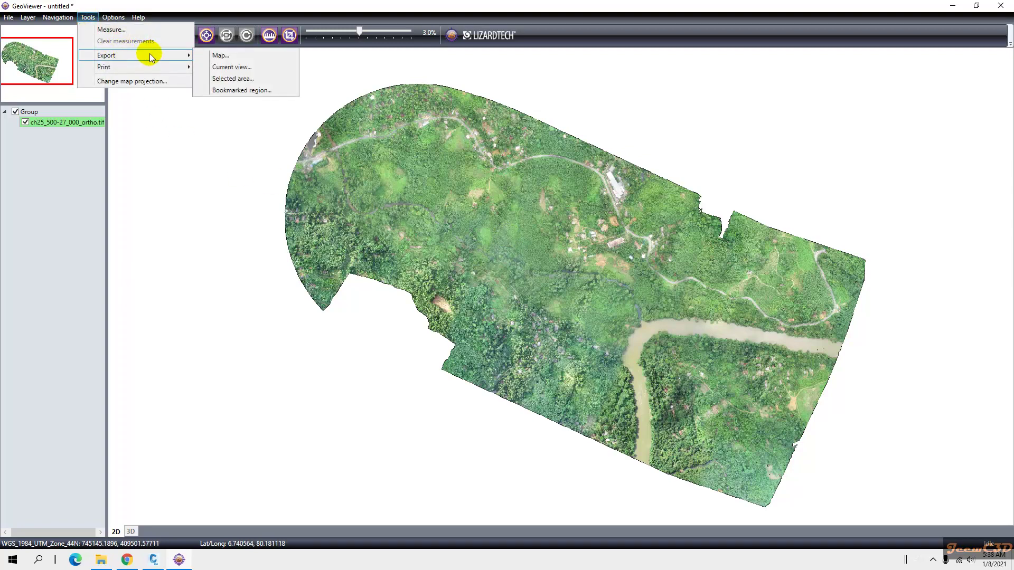
click(233, 67)
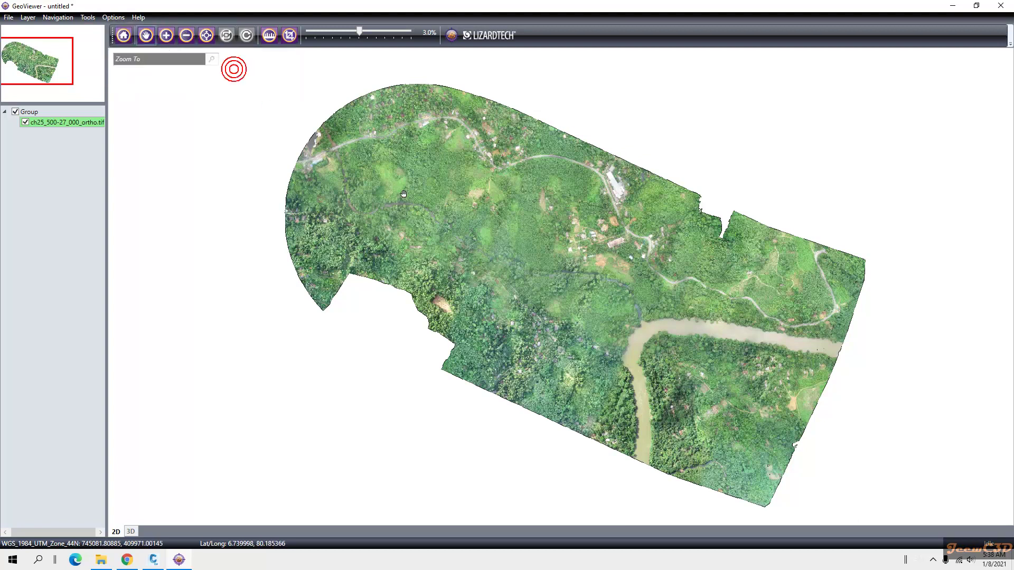
drag(475, 205, 429, 162)
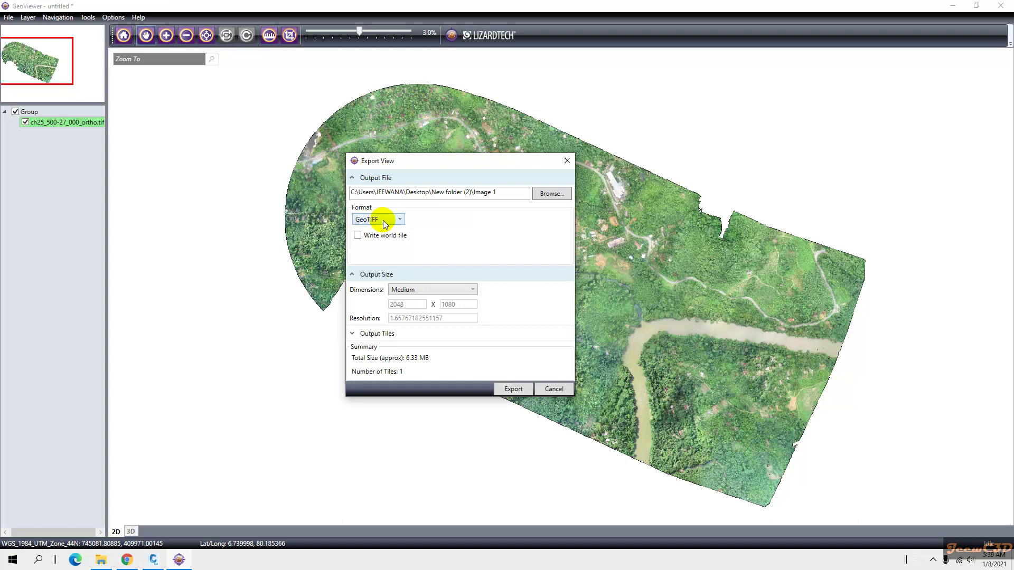
click(358, 236)
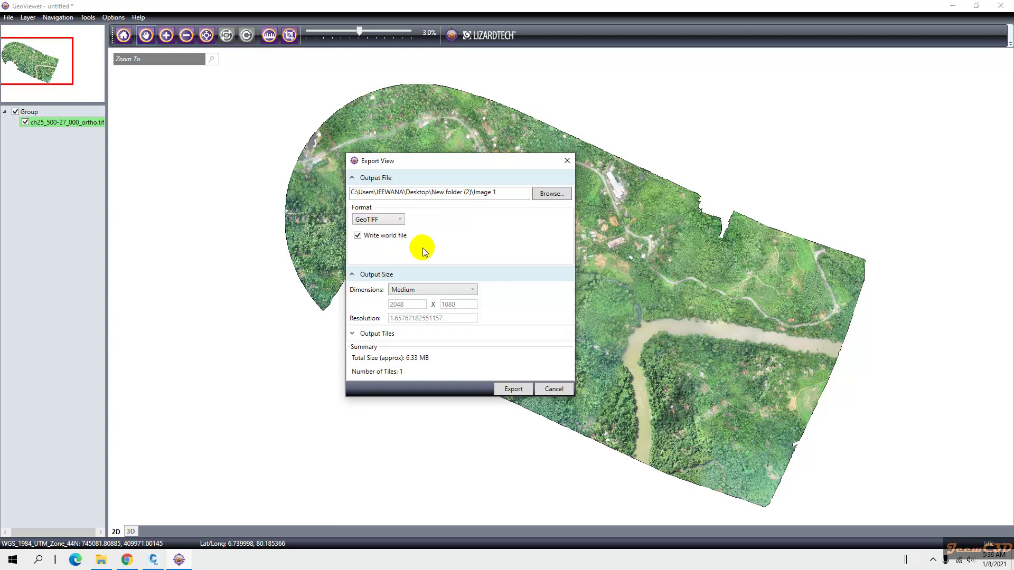
- Switch the export's output size to Custom dimensions and set the width to 10000 pixels
click(430, 290)
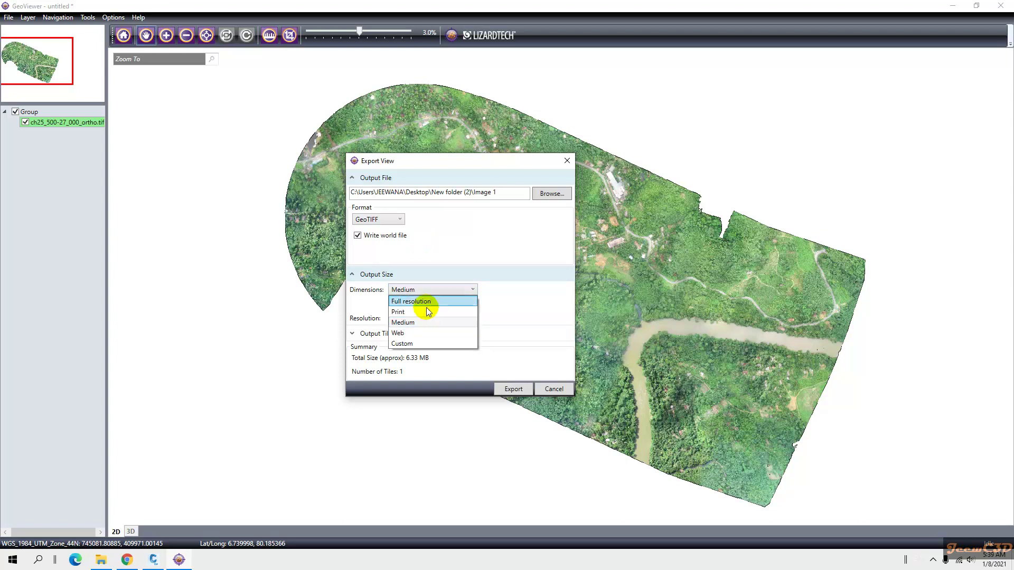
click(412, 345)
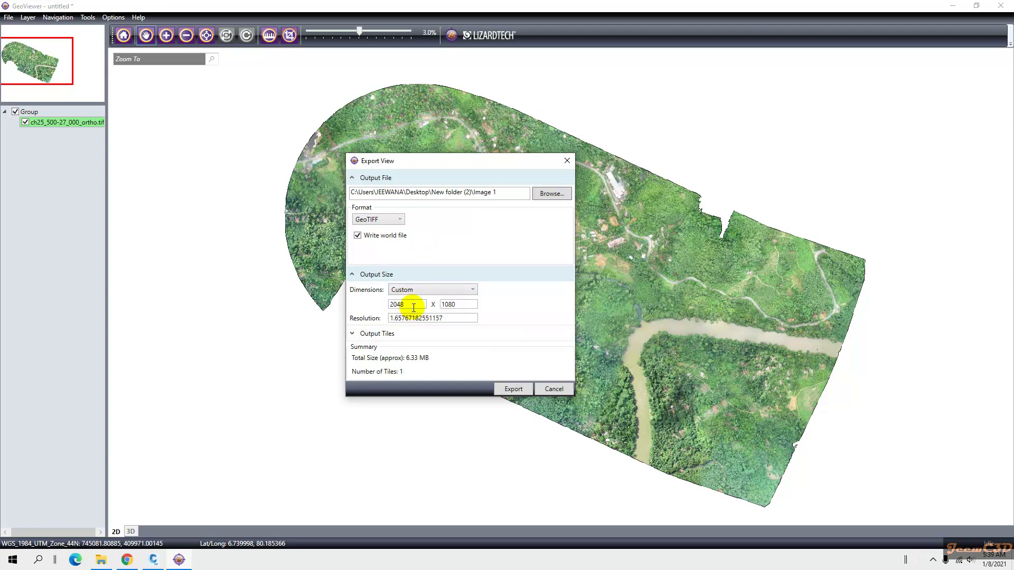
double_click(404, 307)
text(10000)
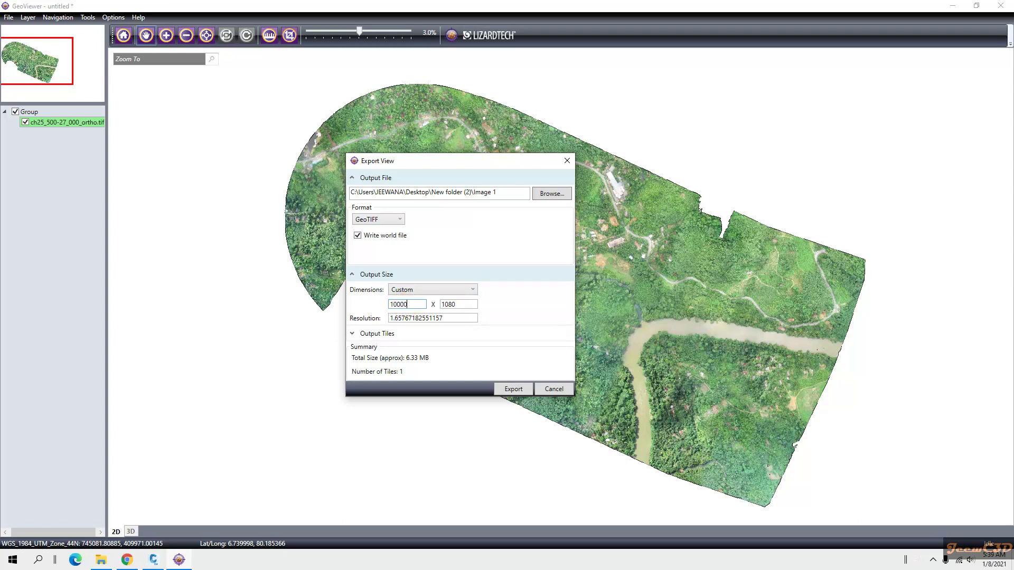
click(465, 304)
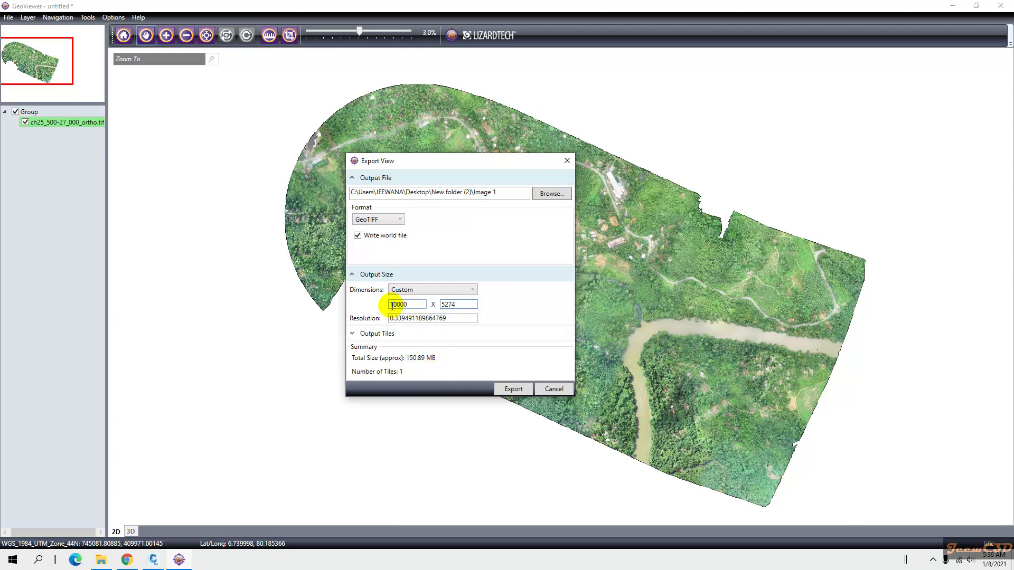
- Raise the export's custom width to 15000 pixels, run the export and dismiss the completion notice
drag(393, 304, 389, 305)
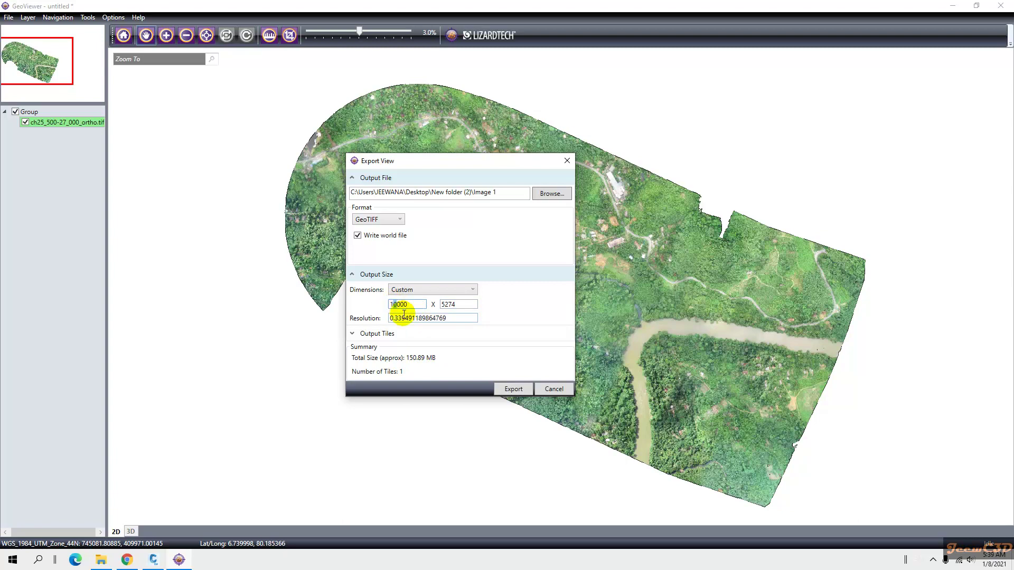
text(15)
click(452, 306)
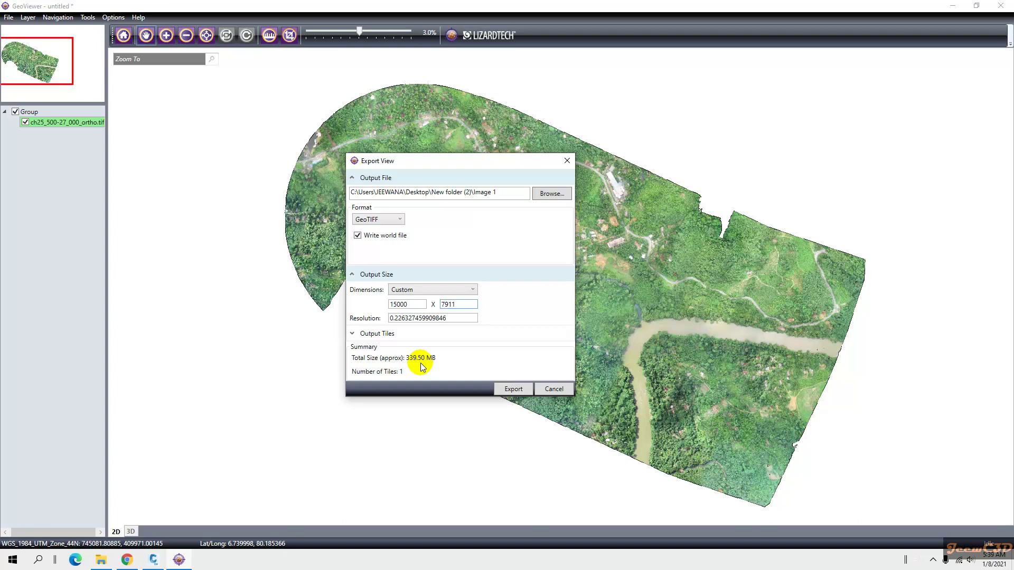
click(510, 392)
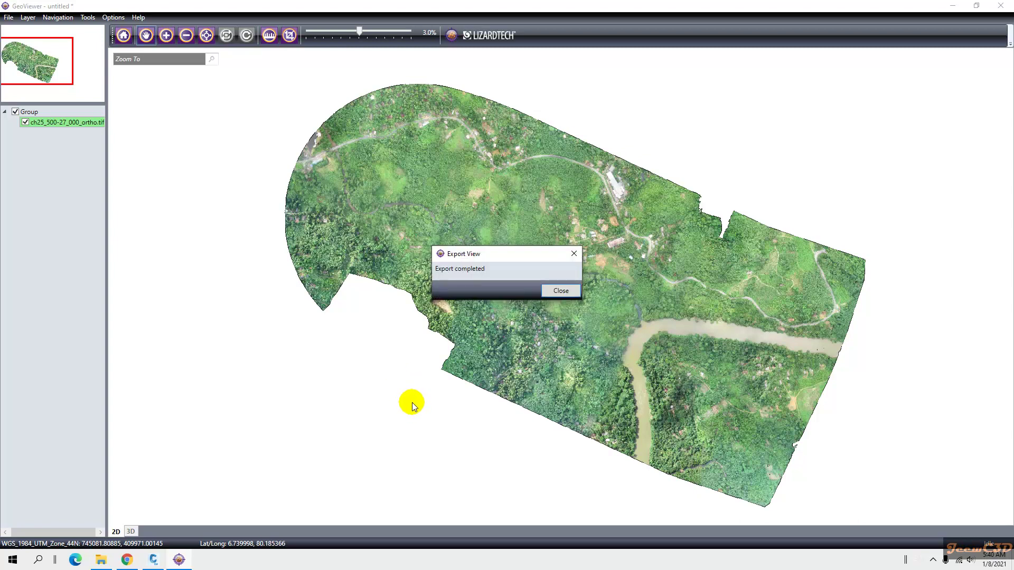
click(562, 291)
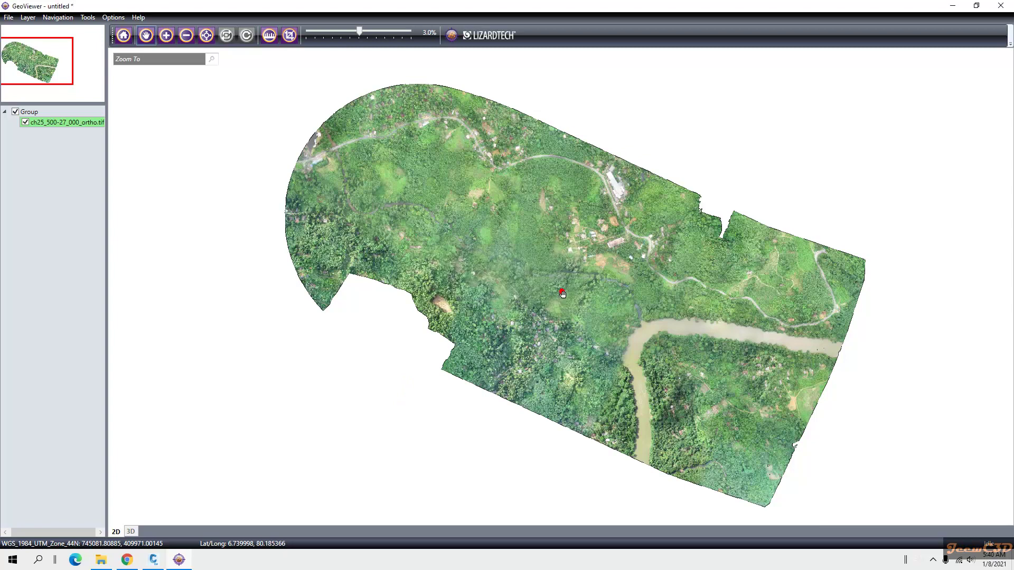
- Switch to New folder (2) and examine the contents of the exported world file Image 1.tfw in Notepad
click(102, 561)
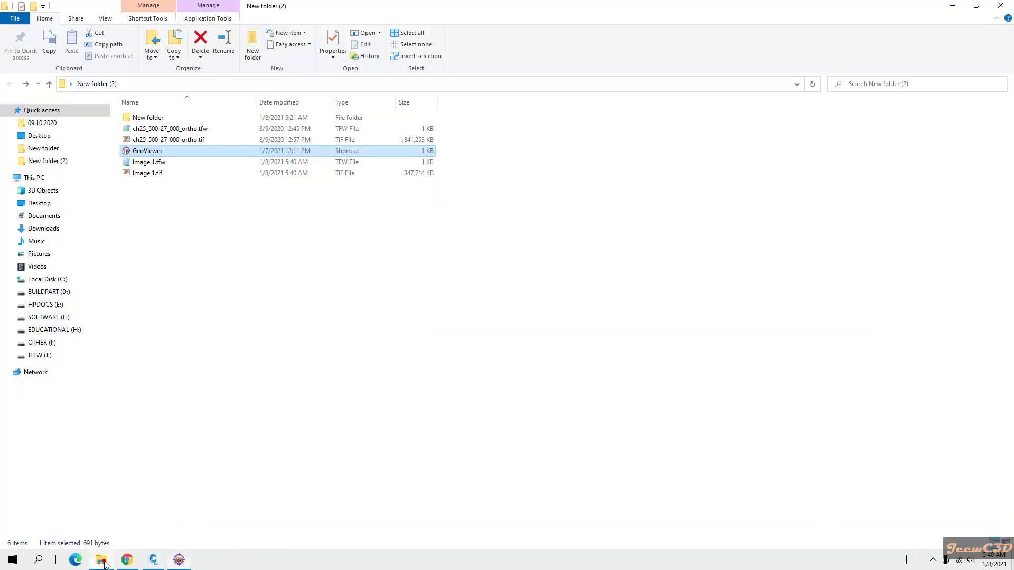
click(149, 163)
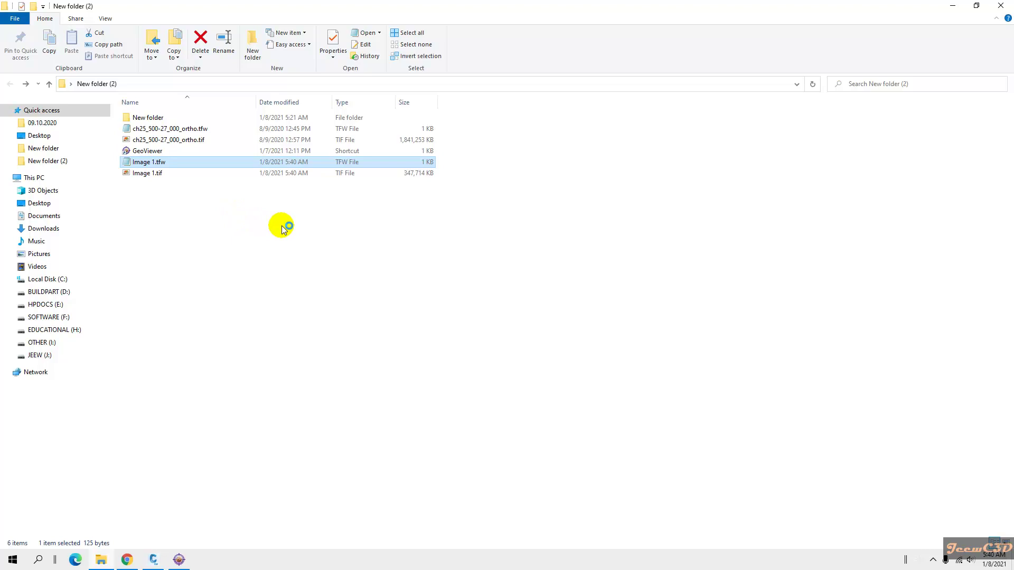
double_click(169, 165)
click(150, 165)
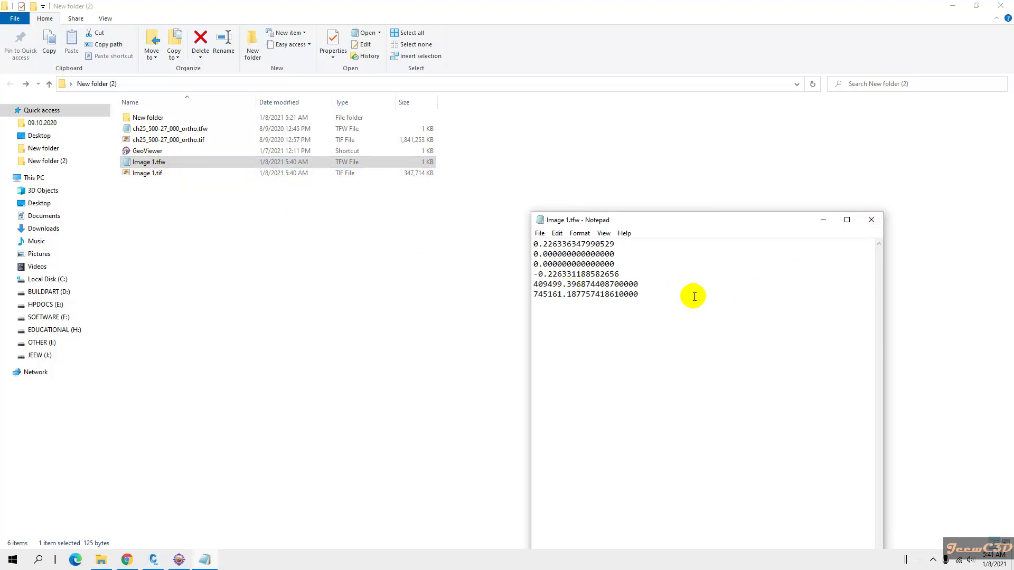
drag(750, 221, 662, 152)
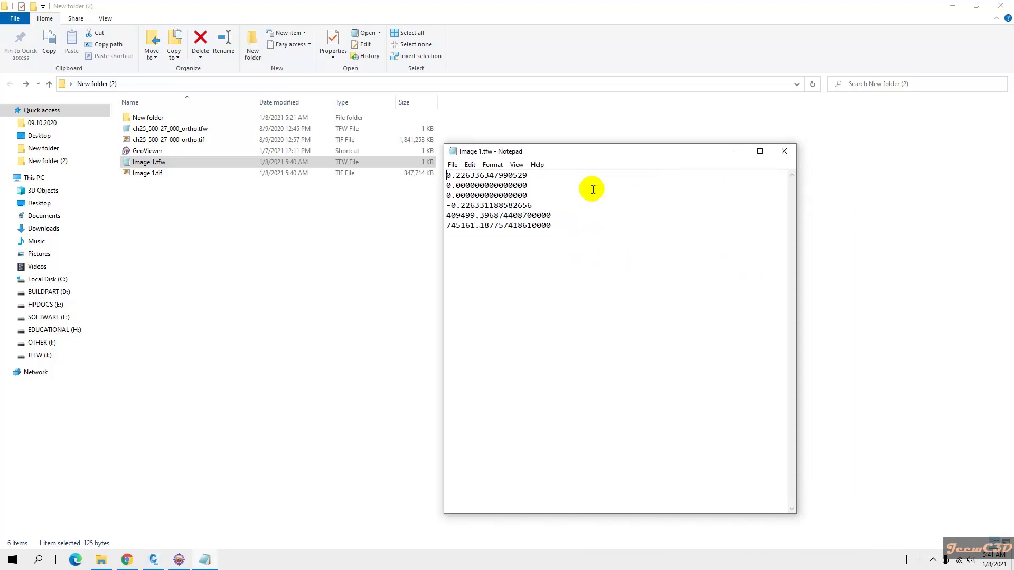
click(784, 152)
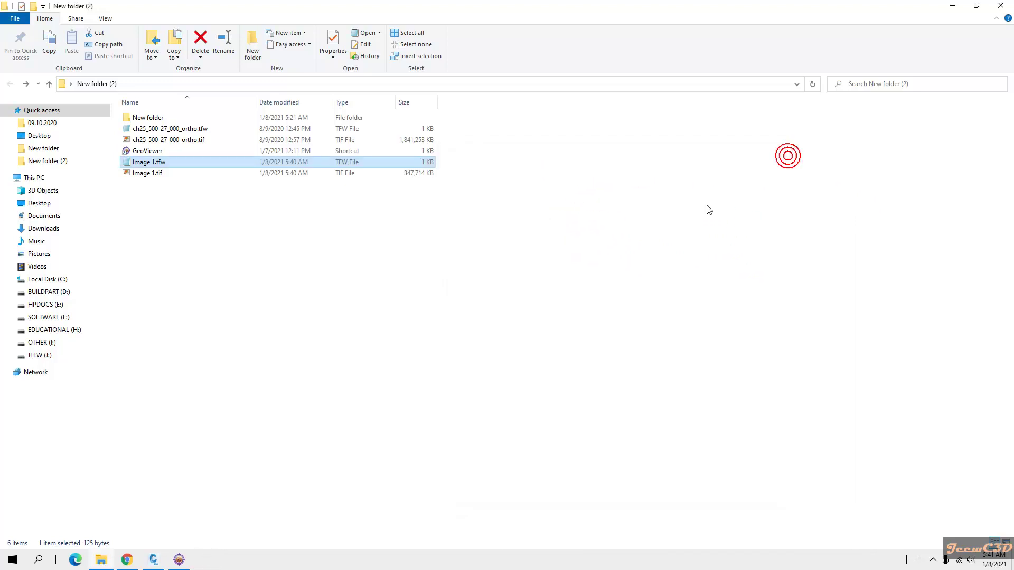
- Open the exported Image 1.tif in the photo viewer and examine its detail around the road and houses
click(147, 174)
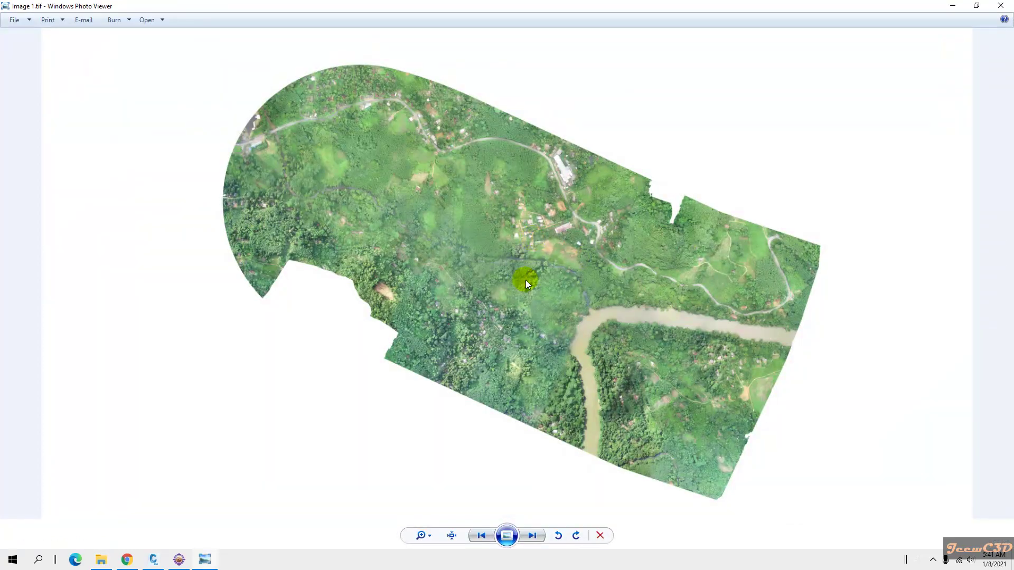
scroll(547, 172, up, 5)
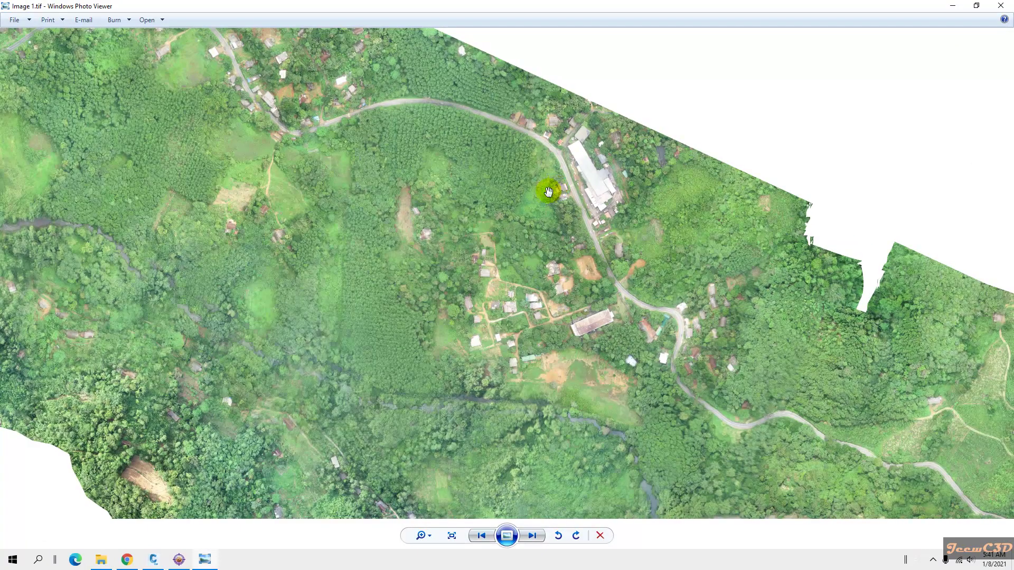
scroll(560, 203, down, 3)
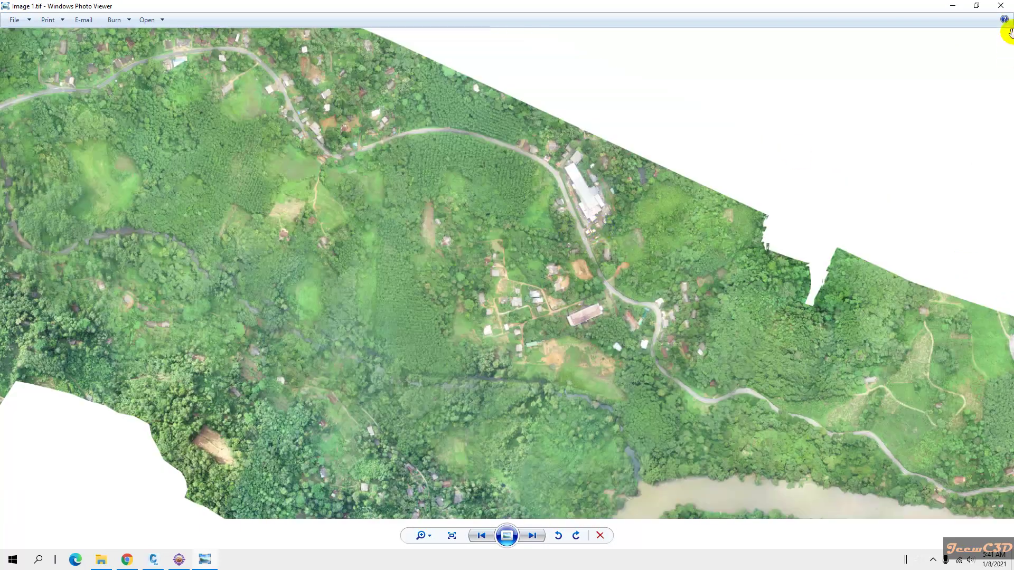
click(1000, 5)
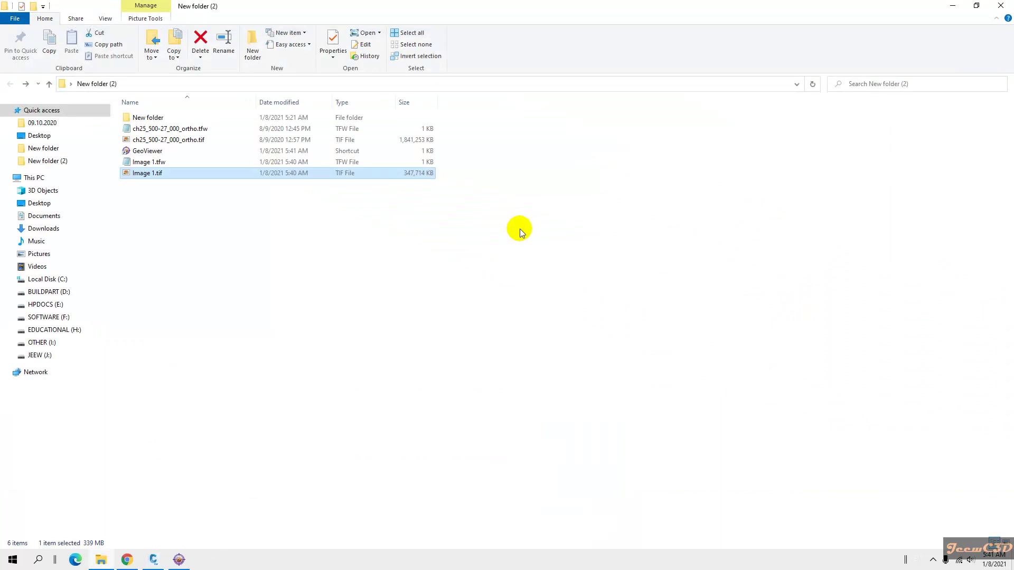
- Switch to Civil 3D and insert Image 1.tif using the World File correlation with units in meters
click(153, 560)
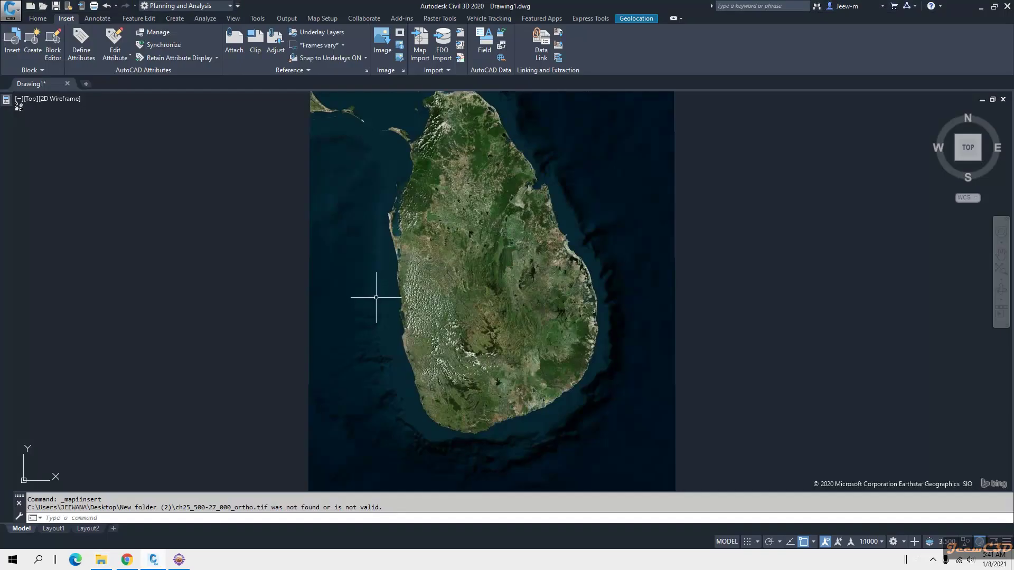
click(380, 43)
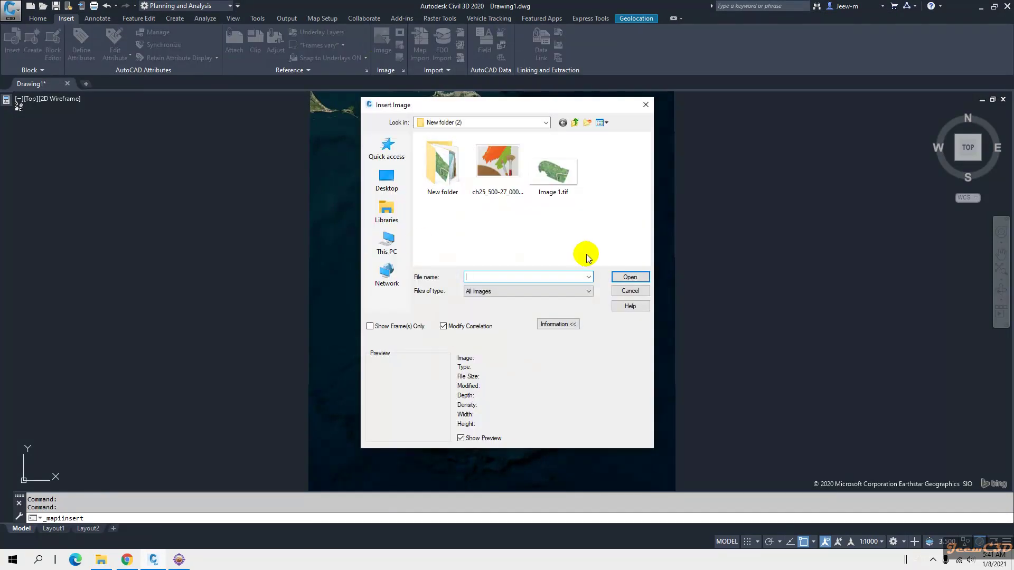
click(560, 177)
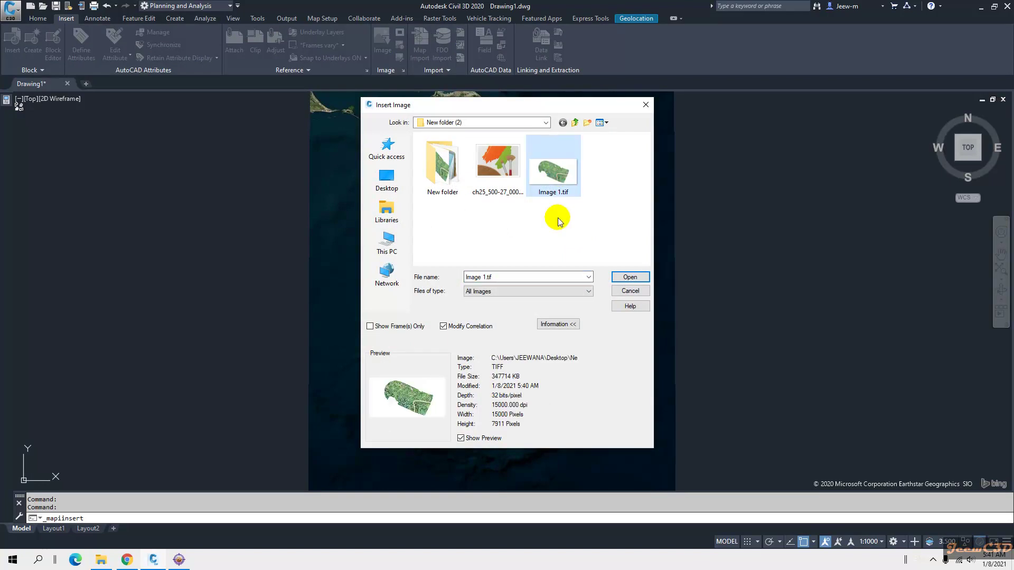
click(626, 276)
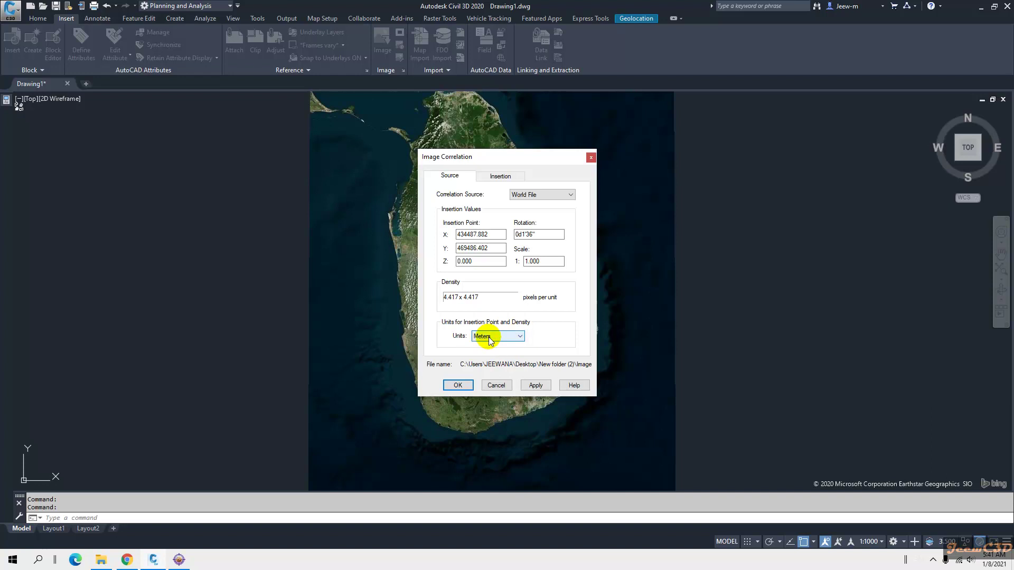
click(458, 385)
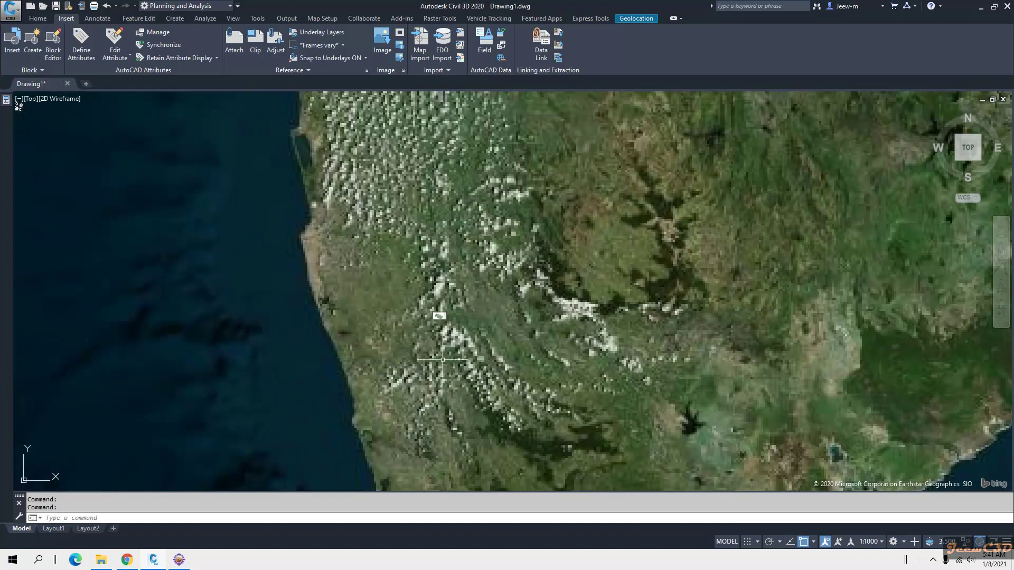
- Select the inserted orthophoto by its frame and set its background transparency property to Yes
scroll(442, 360, up, 4)
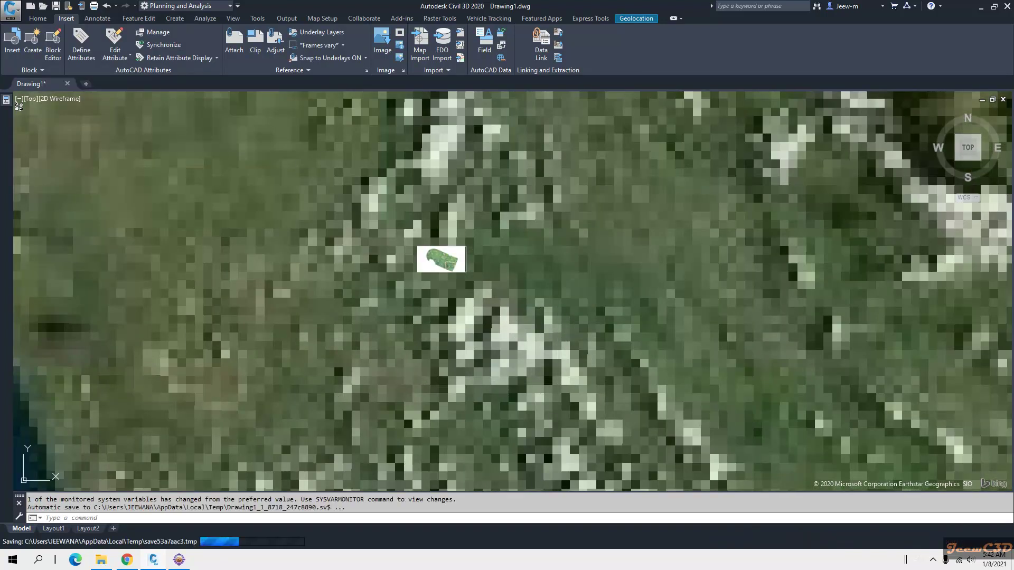
scroll(432, 262, up, 10)
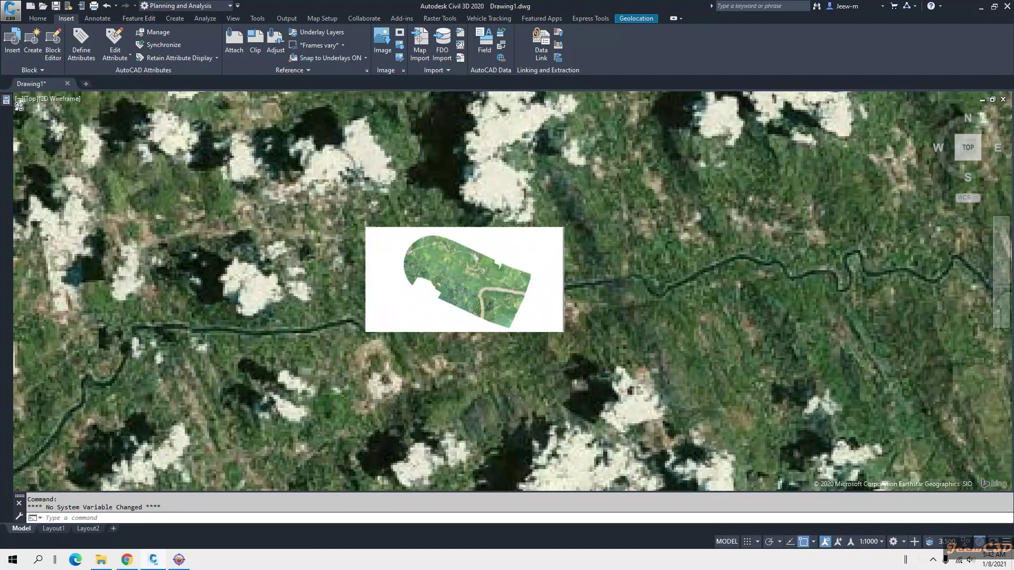
middle_drag(495, 338, 402, 348)
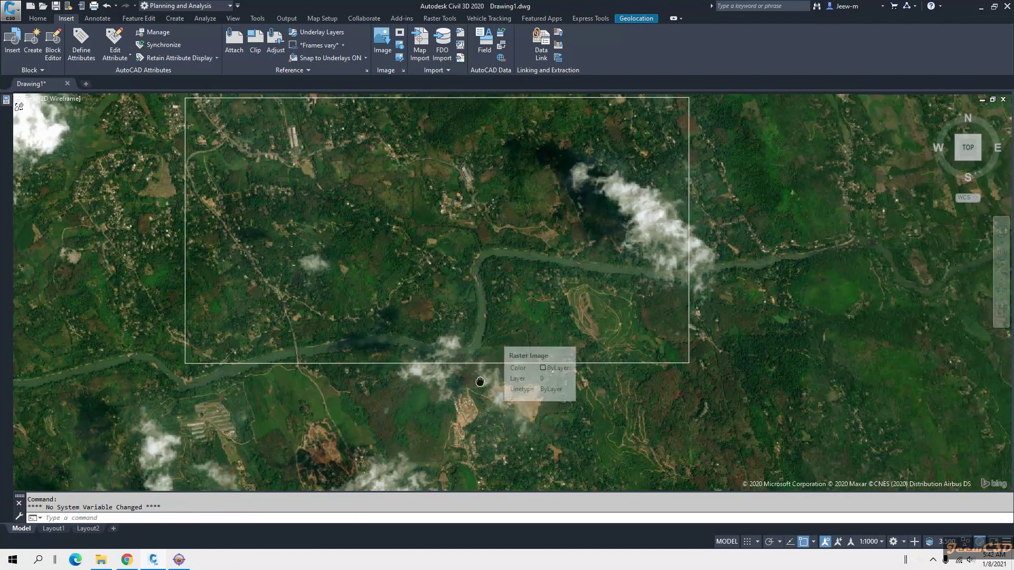
scroll(567, 306, up, 2)
scroll(566, 306, down, 3)
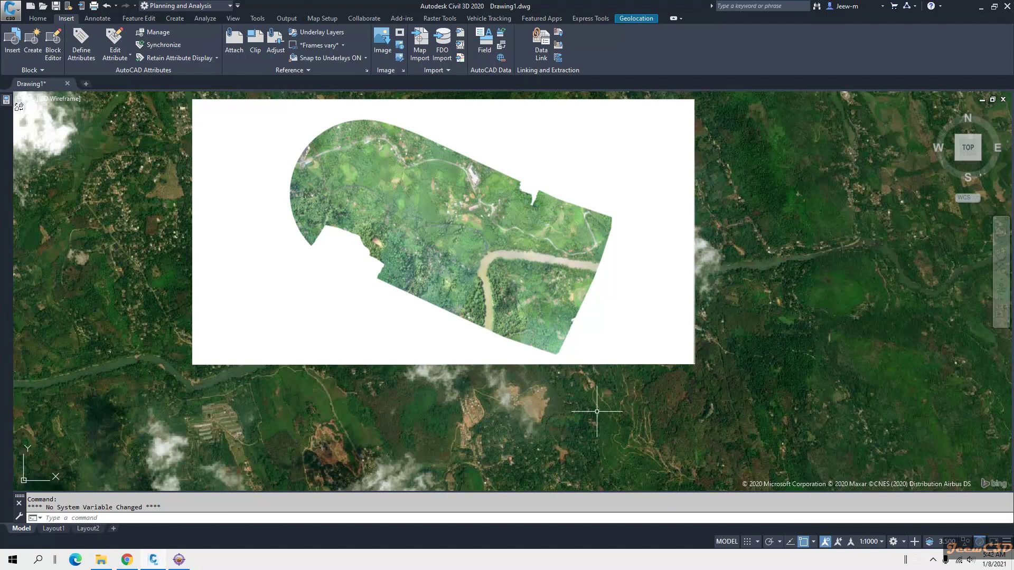
click(671, 365)
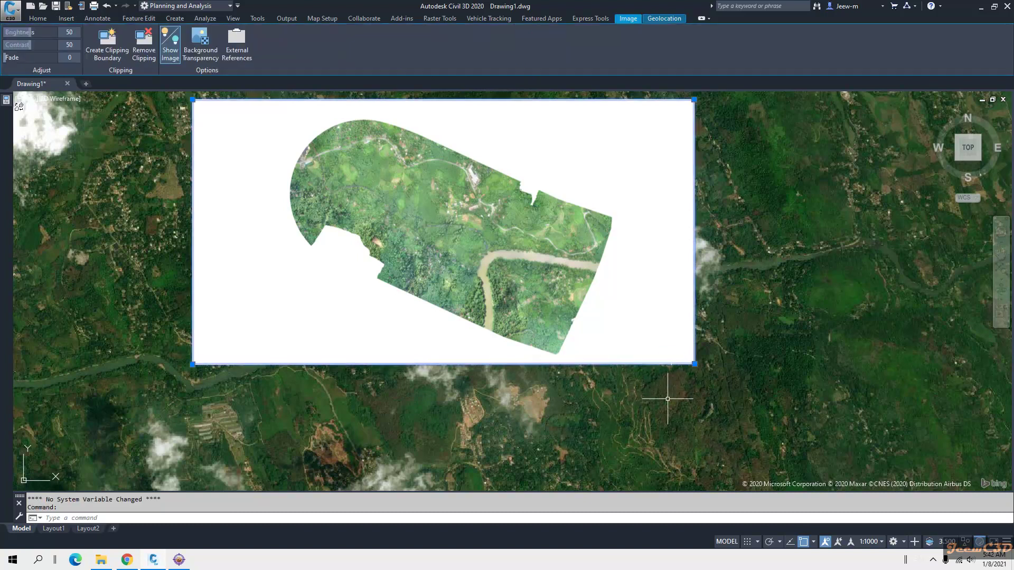
right_click(787, 292)
click(822, 373)
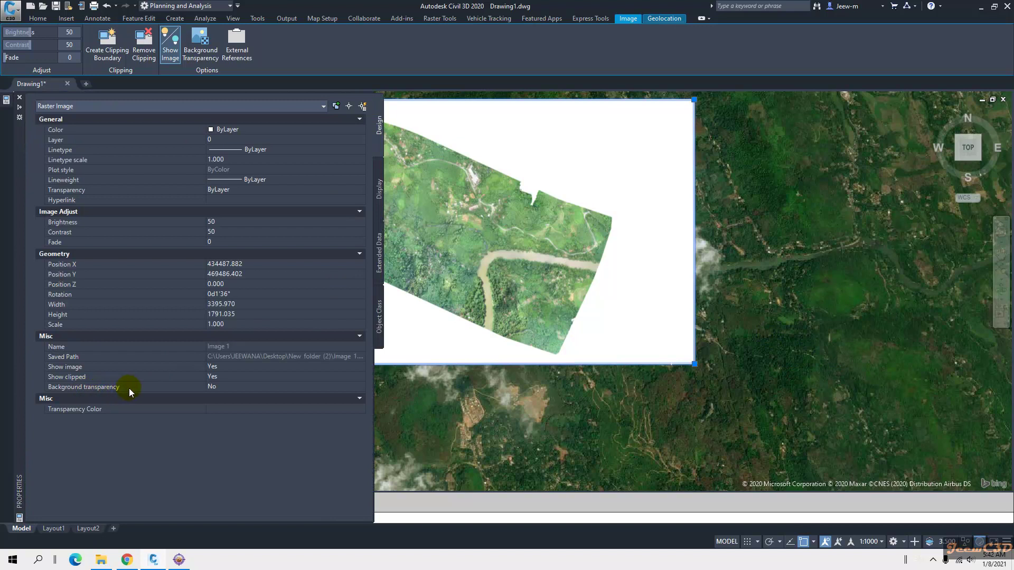
click(227, 389)
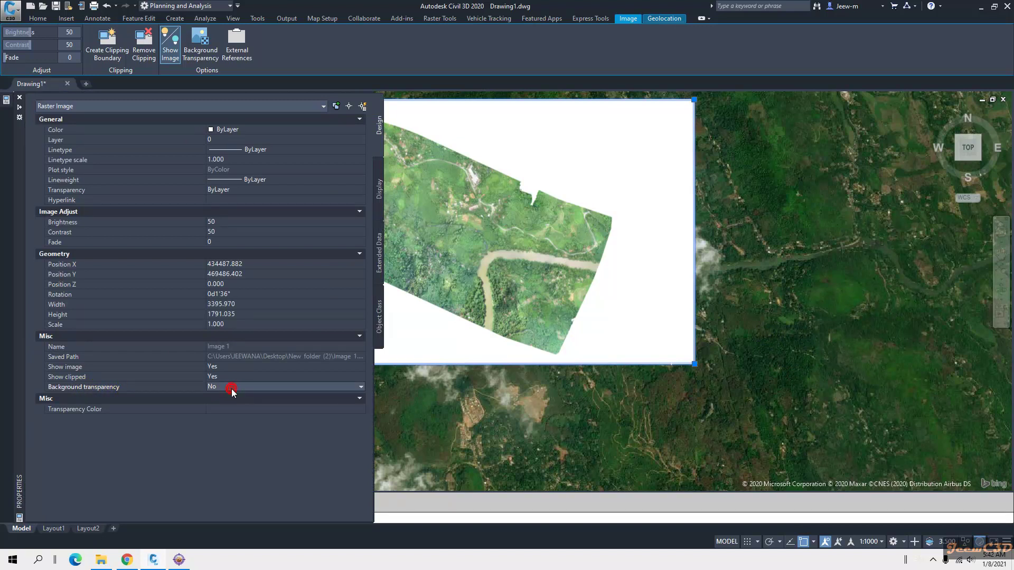
click(232, 388)
click(229, 397)
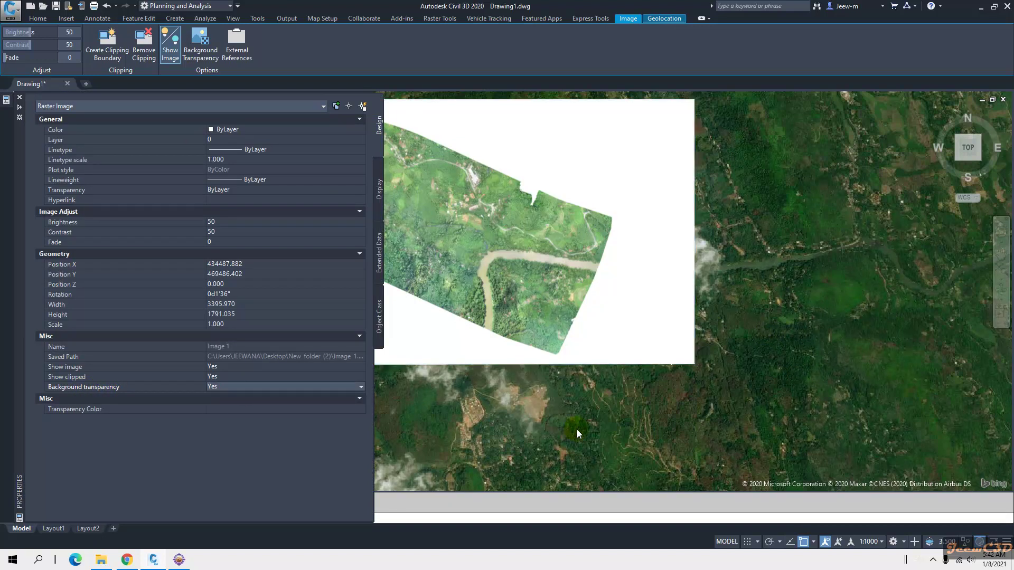
right_click(769, 233)
click(229, 400)
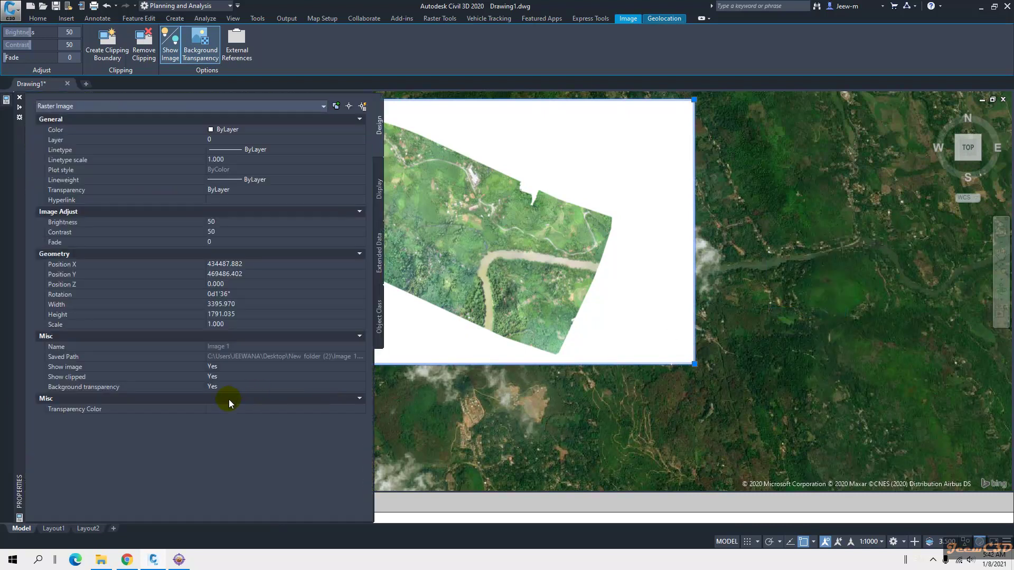
- Set the orthophoto's transparency color to the white of its surrounding background and deselect the image
click(227, 407)
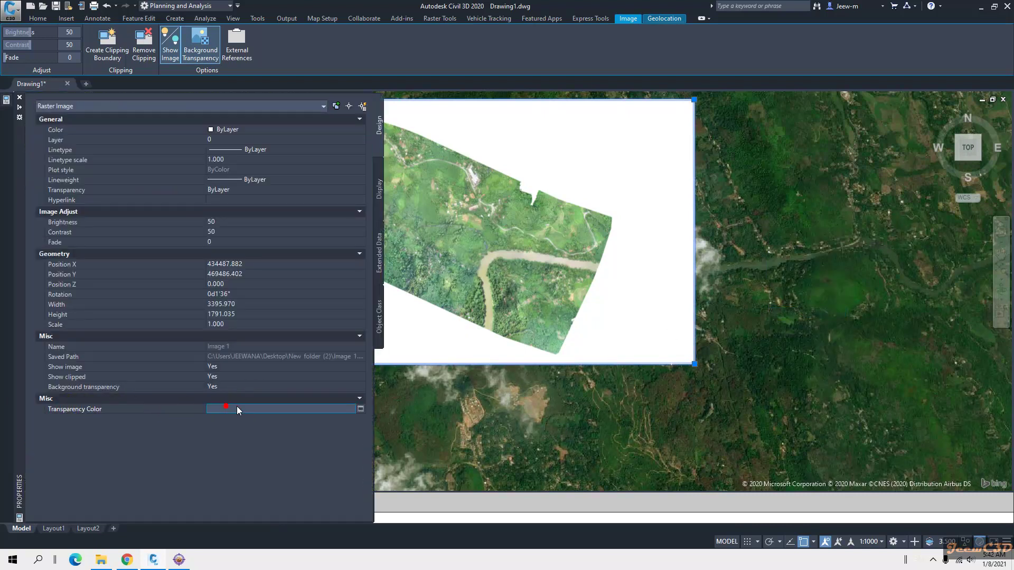
click(360, 410)
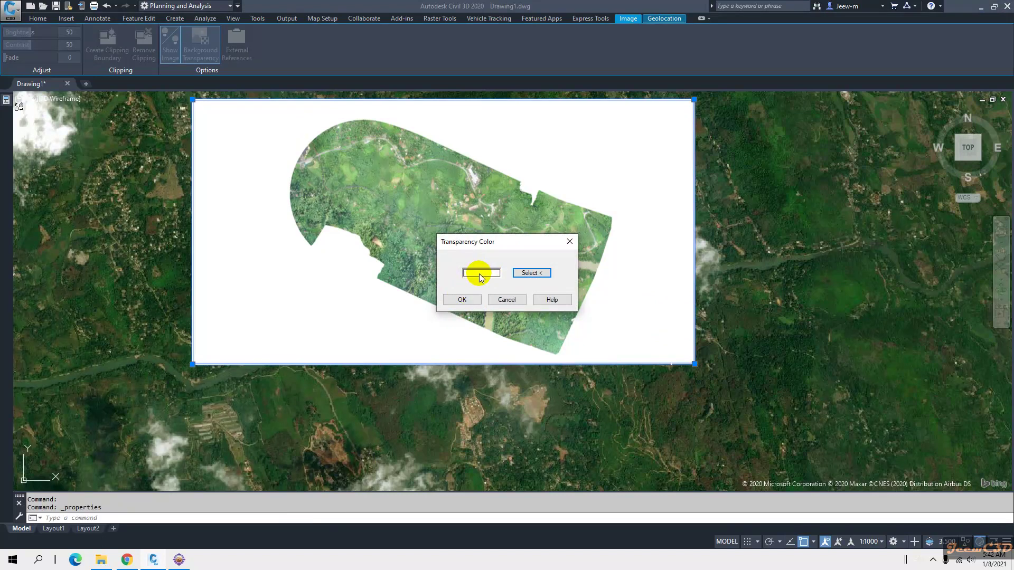
click(462, 301)
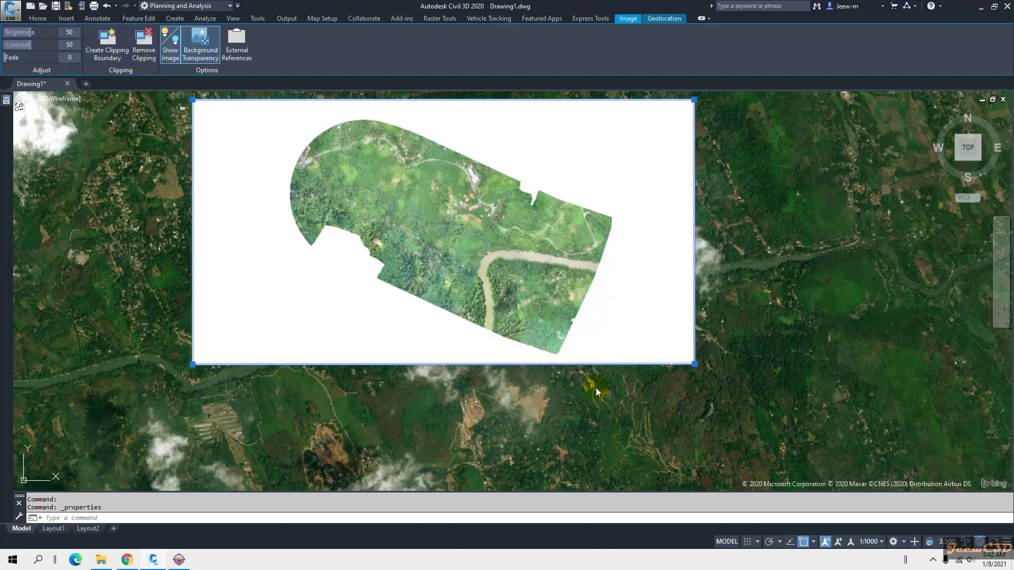
key(Escape)
- Examine how the orthophoto's river and road edges line up with the surrounding aerial map at several places along its boundary
scroll(570, 385, up, 8)
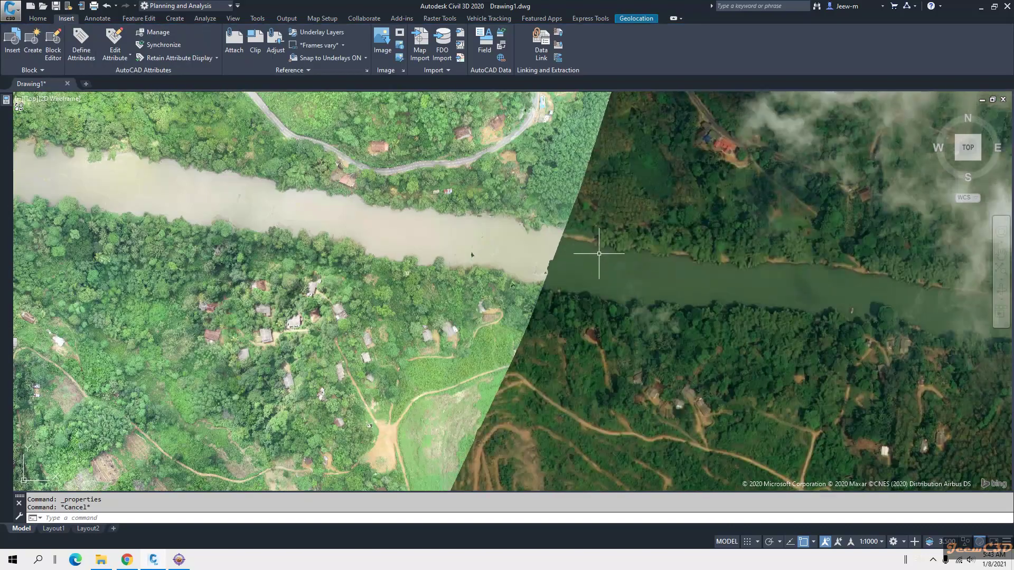
scroll(600, 280, down, 2)
scroll(598, 282, down, 5)
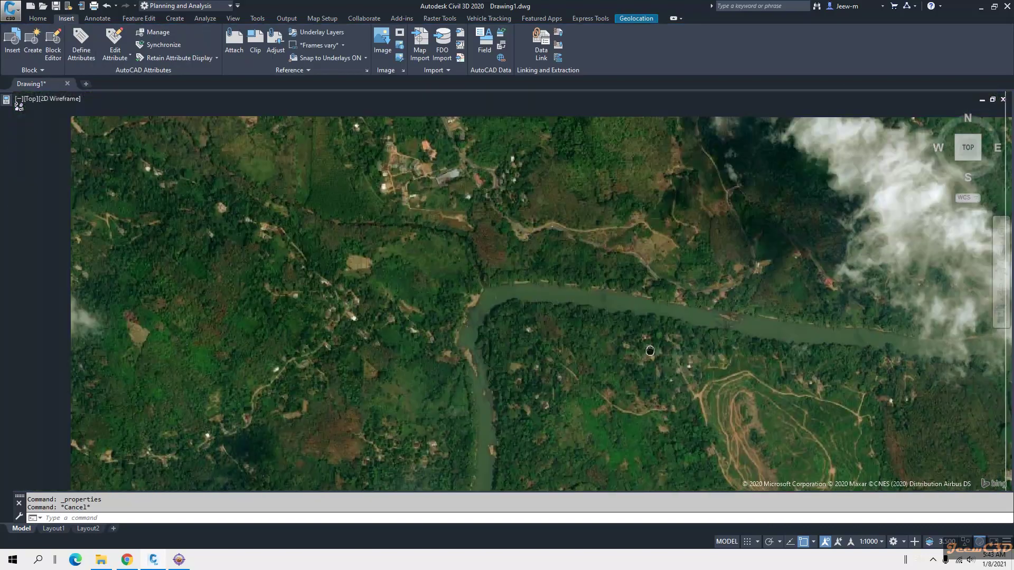
scroll(375, 243, up, 8)
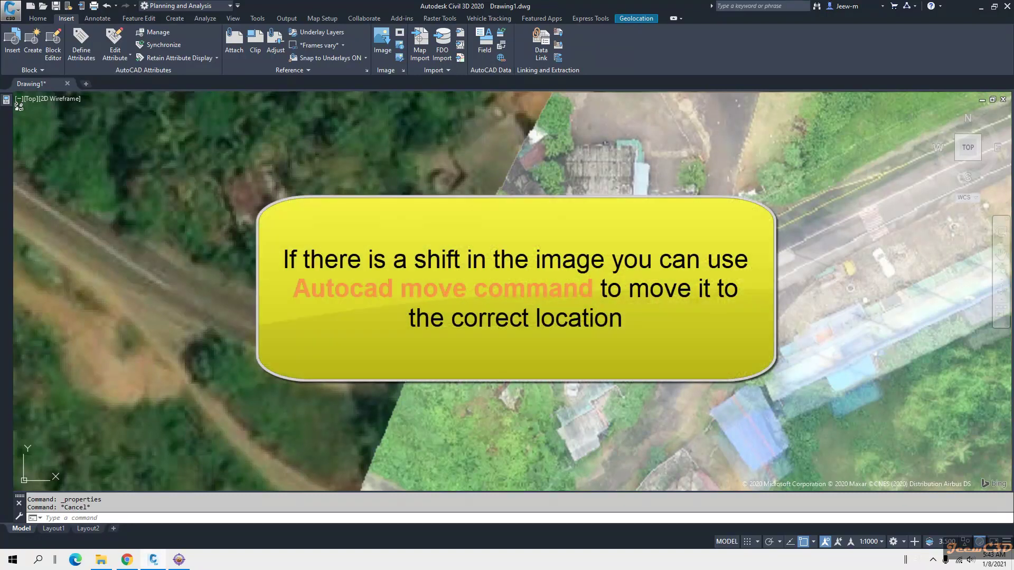
scroll(507, 291, down, 5)
scroll(507, 290, up, 5)
scroll(507, 290, down, 5)
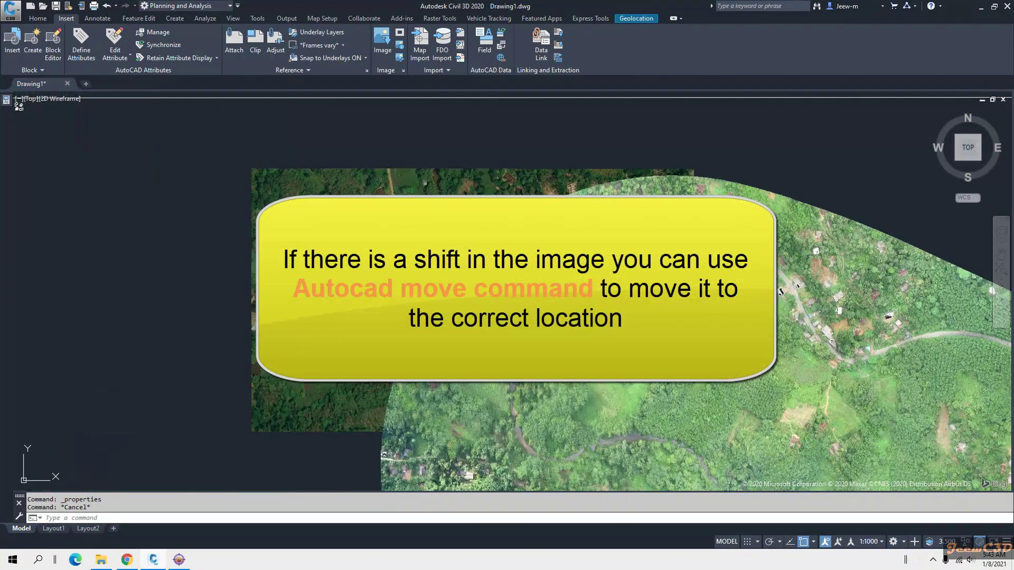
scroll(507, 290, up, 4)
scroll(487, 278, down, 5)
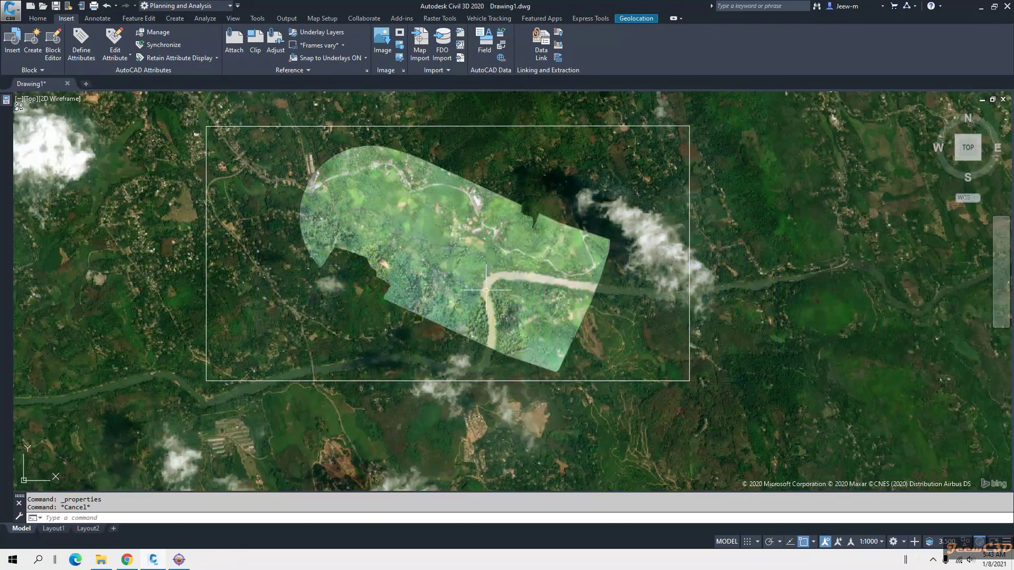
scroll(488, 349, up, 5)
scroll(490, 349, up, 3)
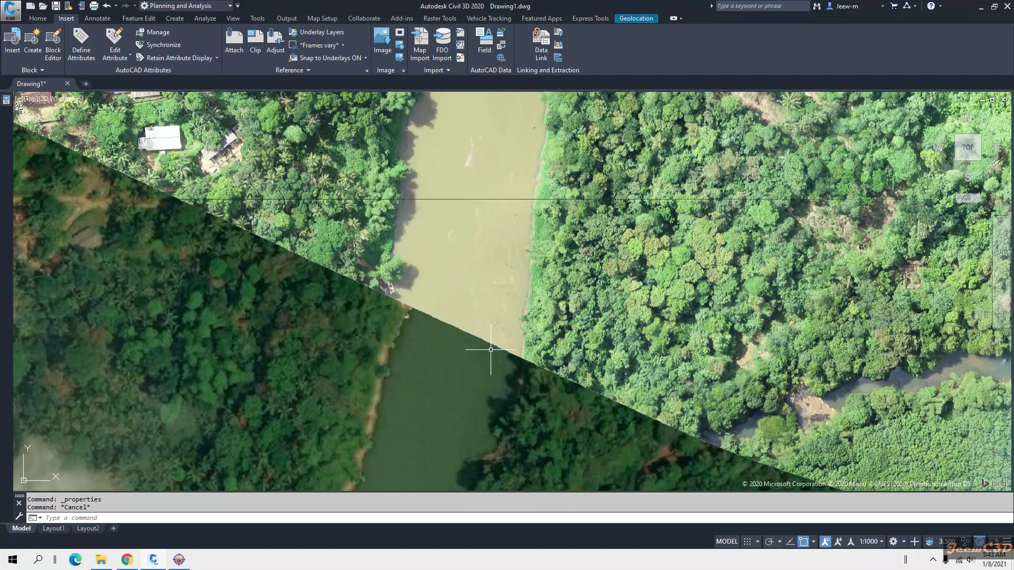
scroll(491, 349, down, 6)
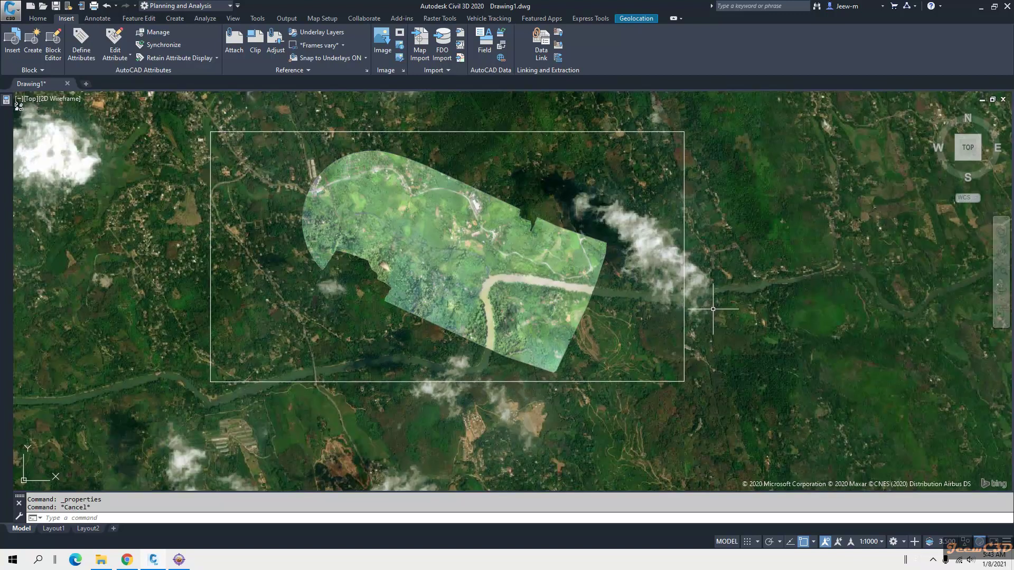